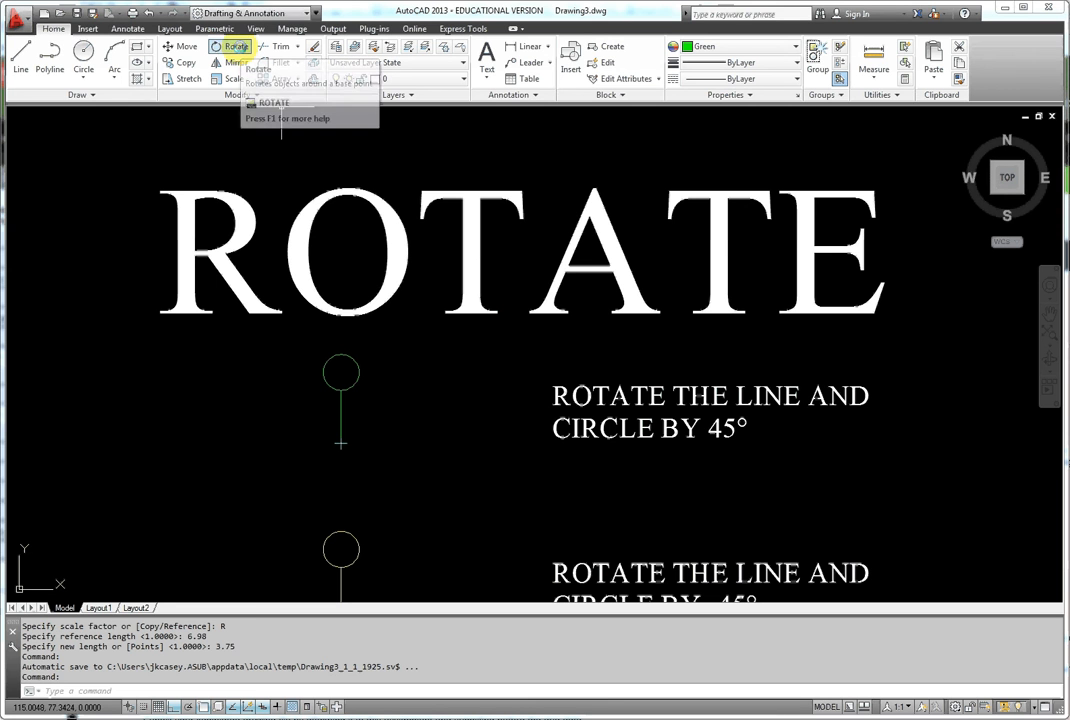
- Rotate the green circle and its line by 45° about the line's lower end
left_click(236, 47)
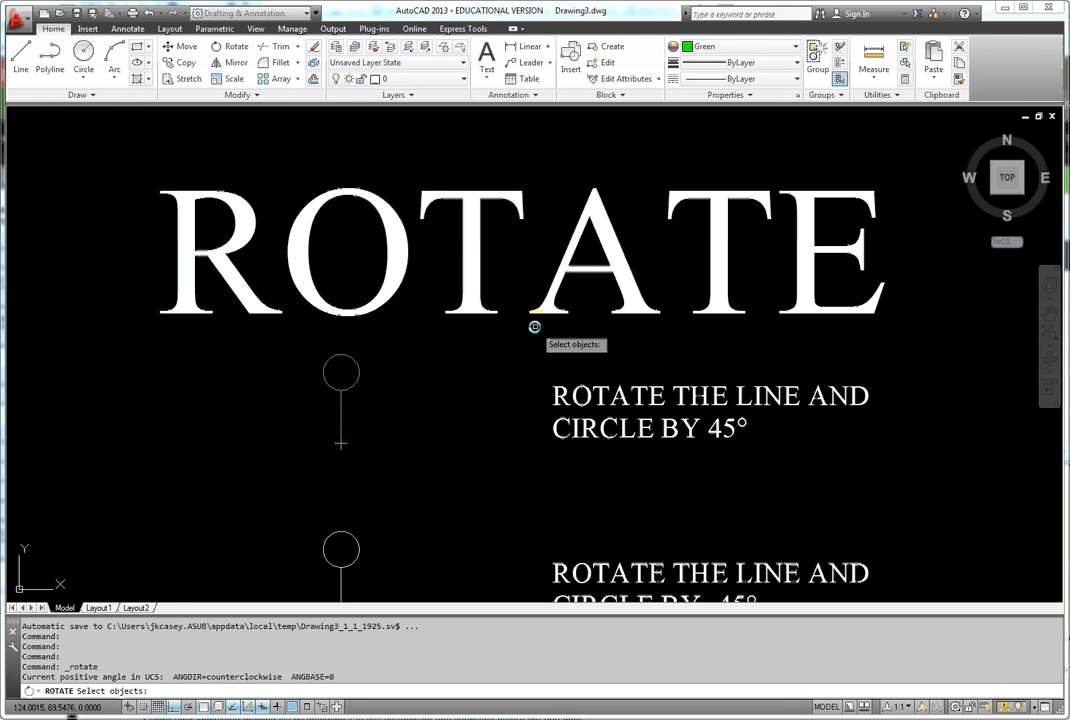
left_click(355, 384)
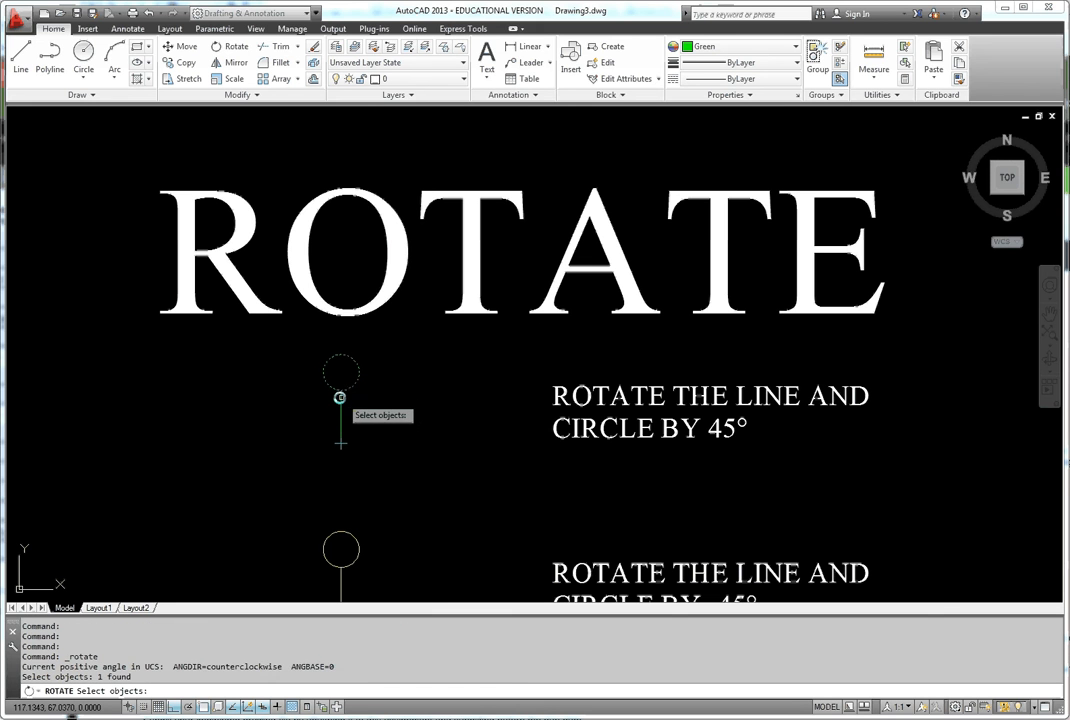
left_click(341, 398)
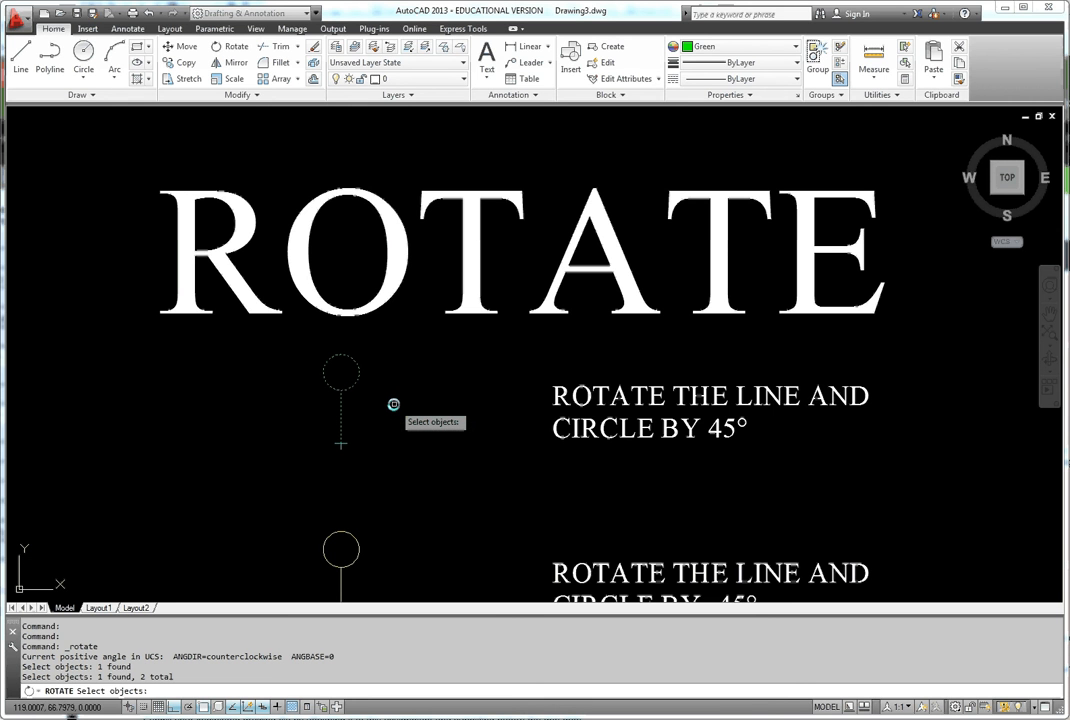
key("Return")
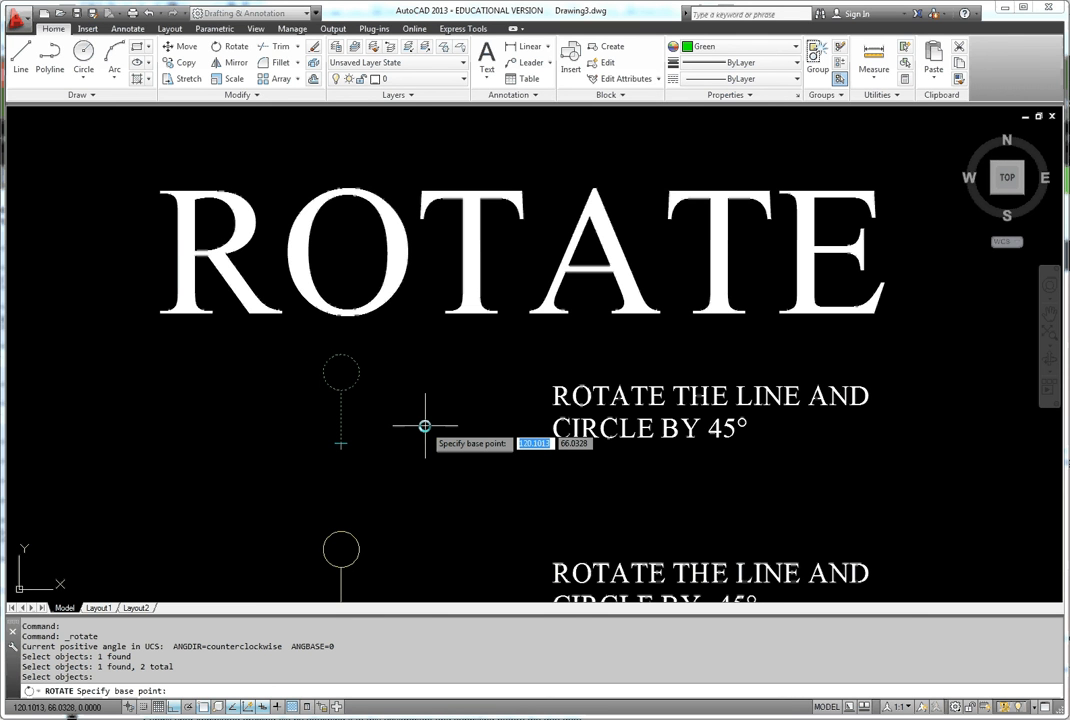
scroll(382, 426, "up", 2)
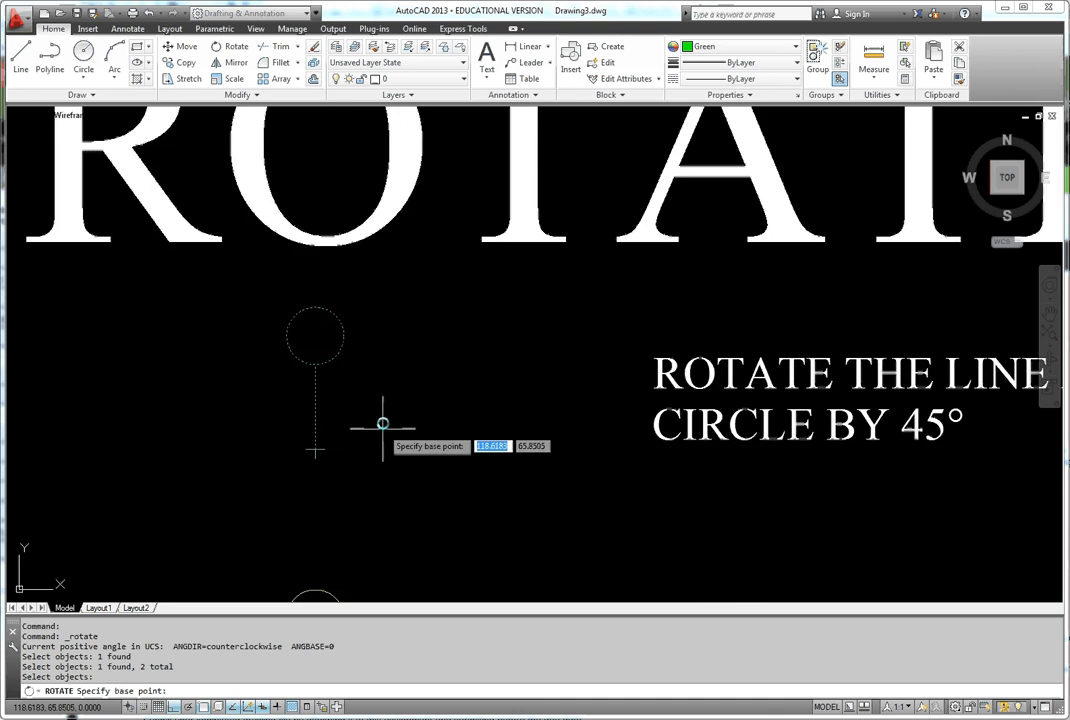
scroll(382, 426, "up", 2)
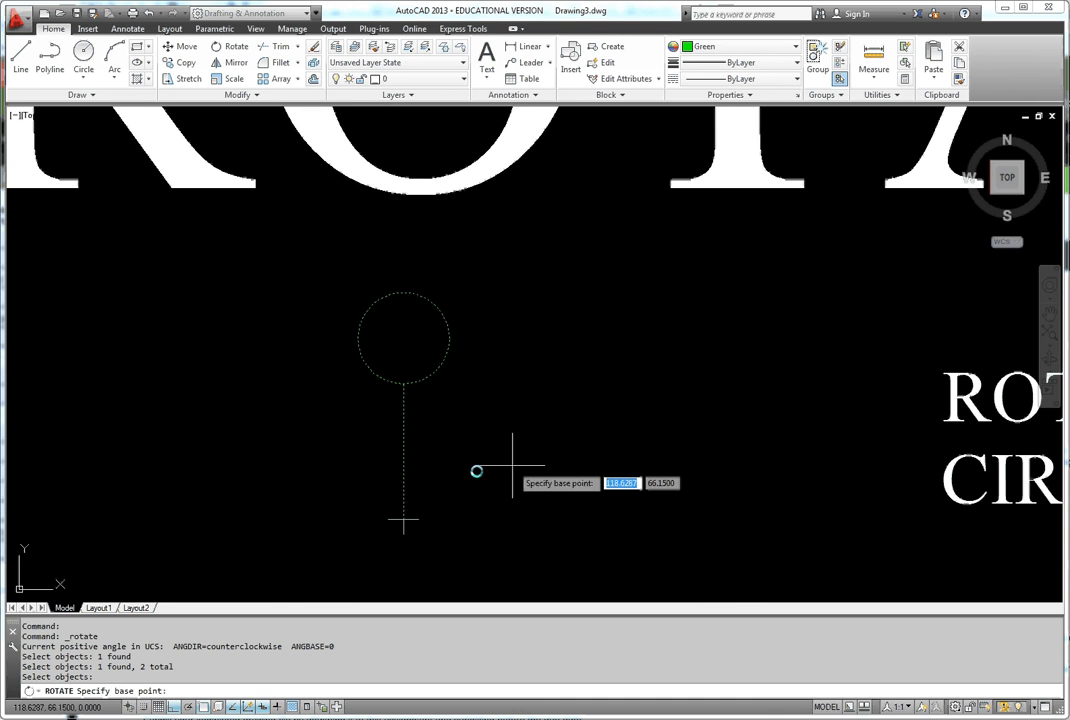
left_click(402, 520)
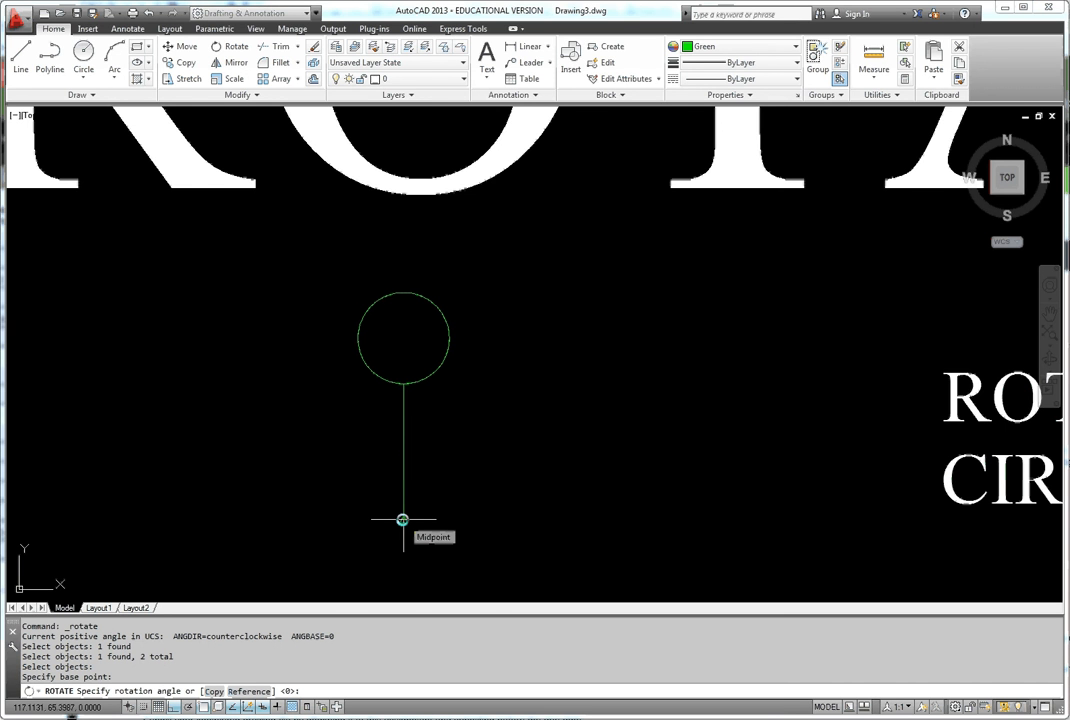
type("45")
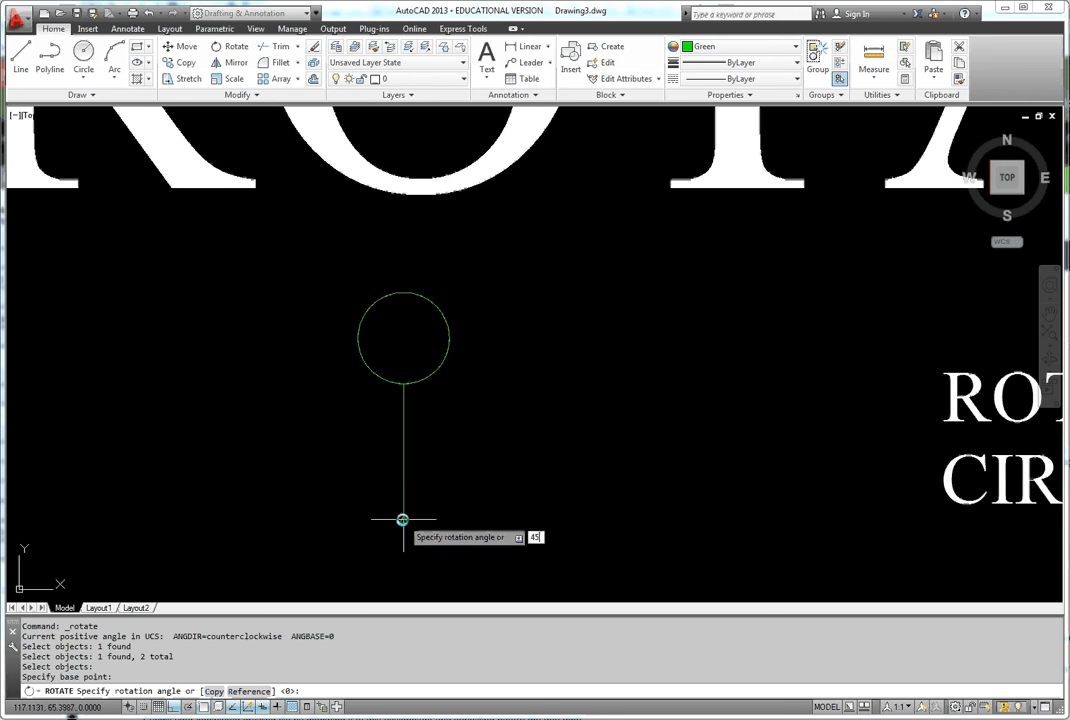
key("Return")
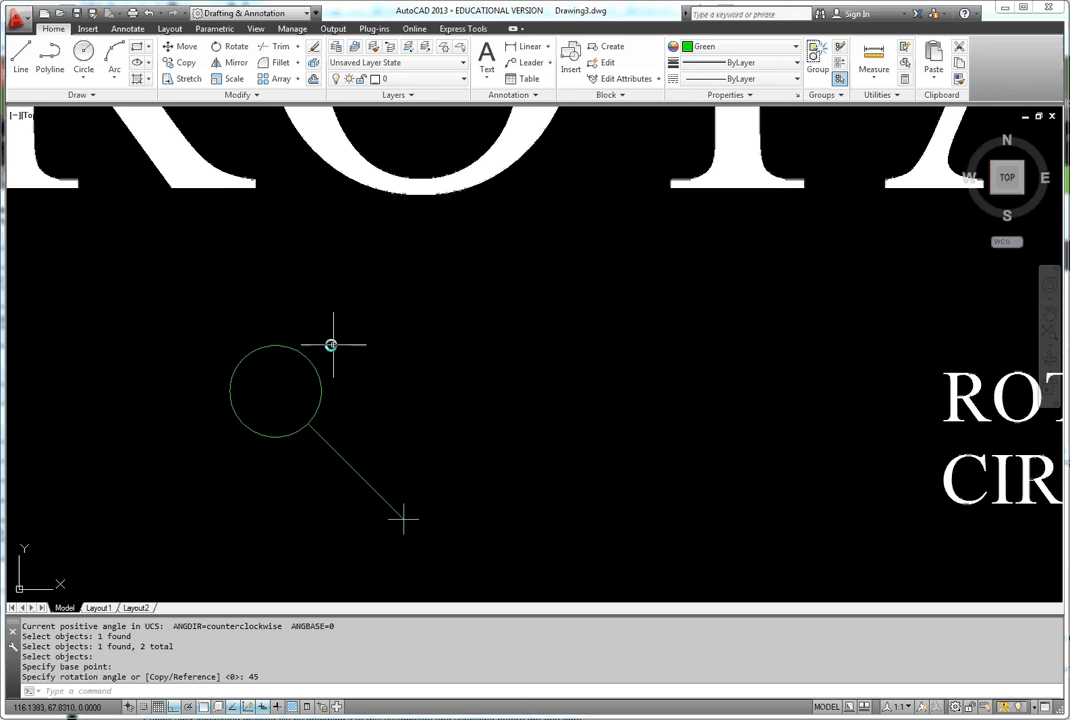
- Rotate the second circle and its line, beside the -45° note, by -45° about the line's lower end
scroll(418, 538, "down", 3)
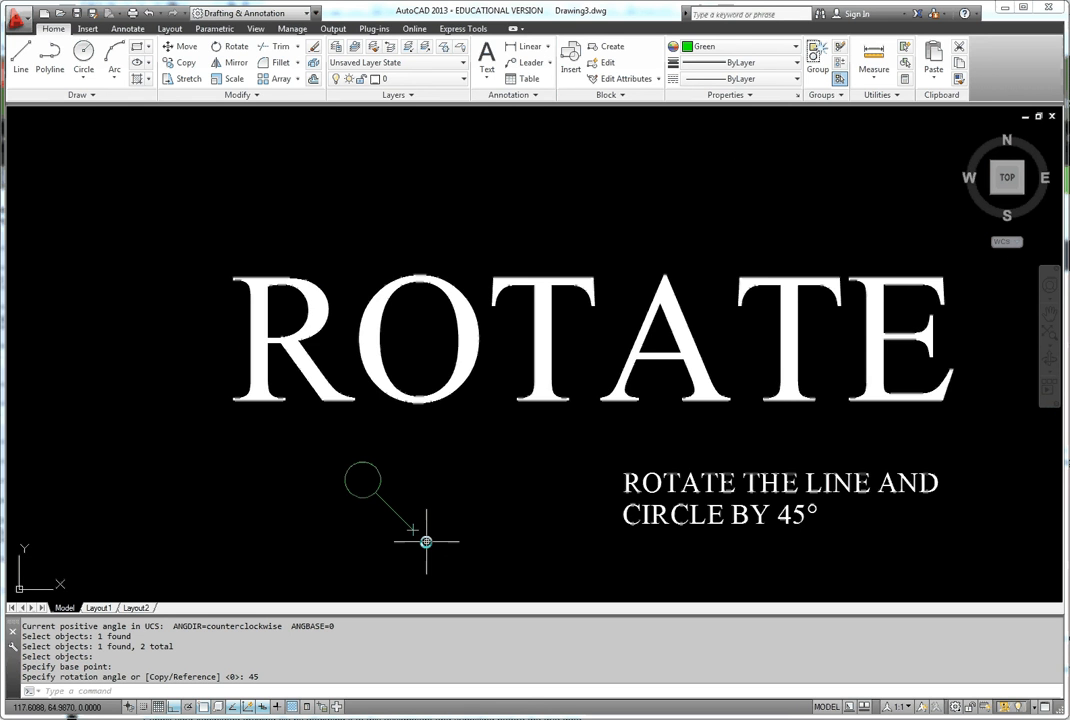
middle_click_drag(466, 596, 446, 444)
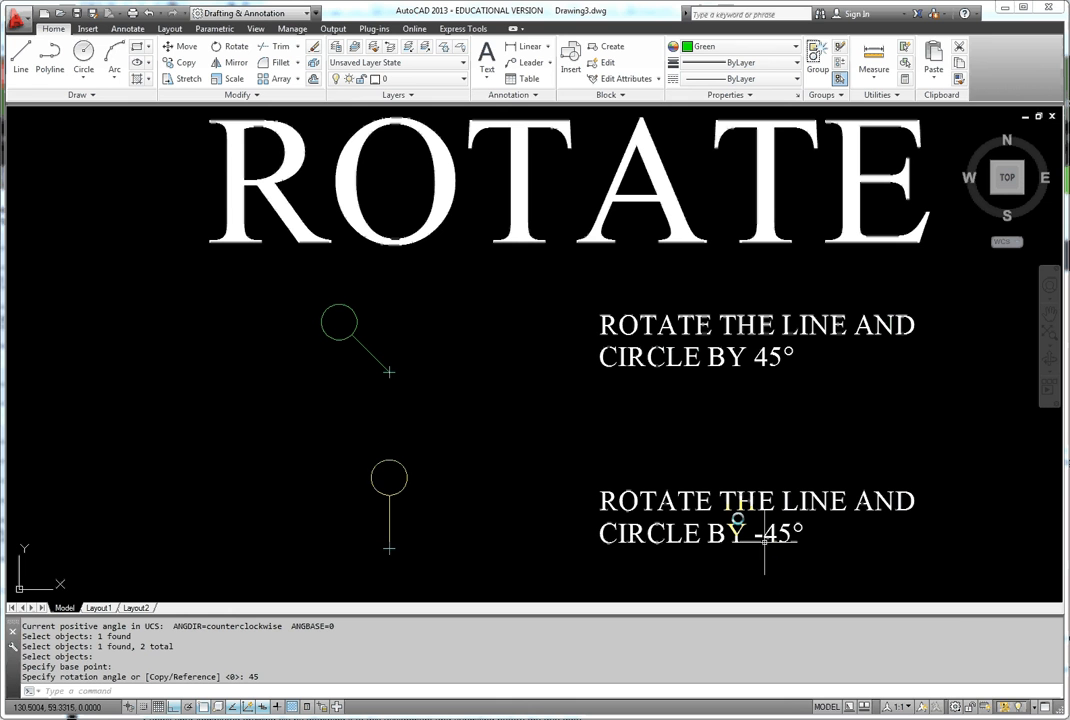
key("Return")
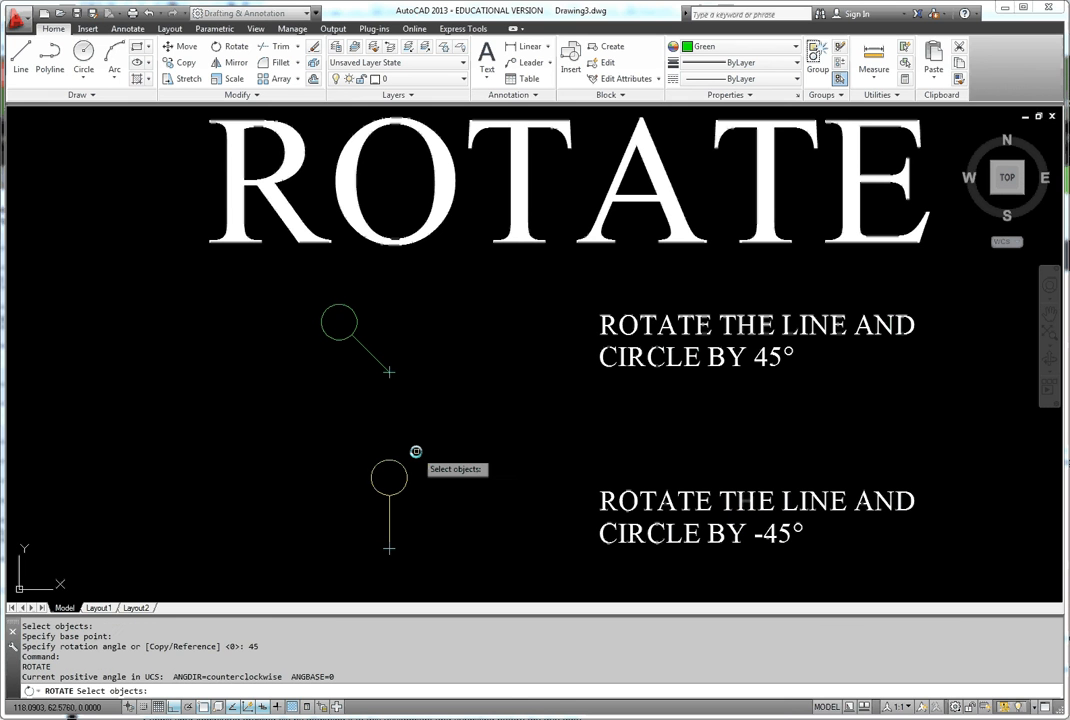
left_click(406, 466)
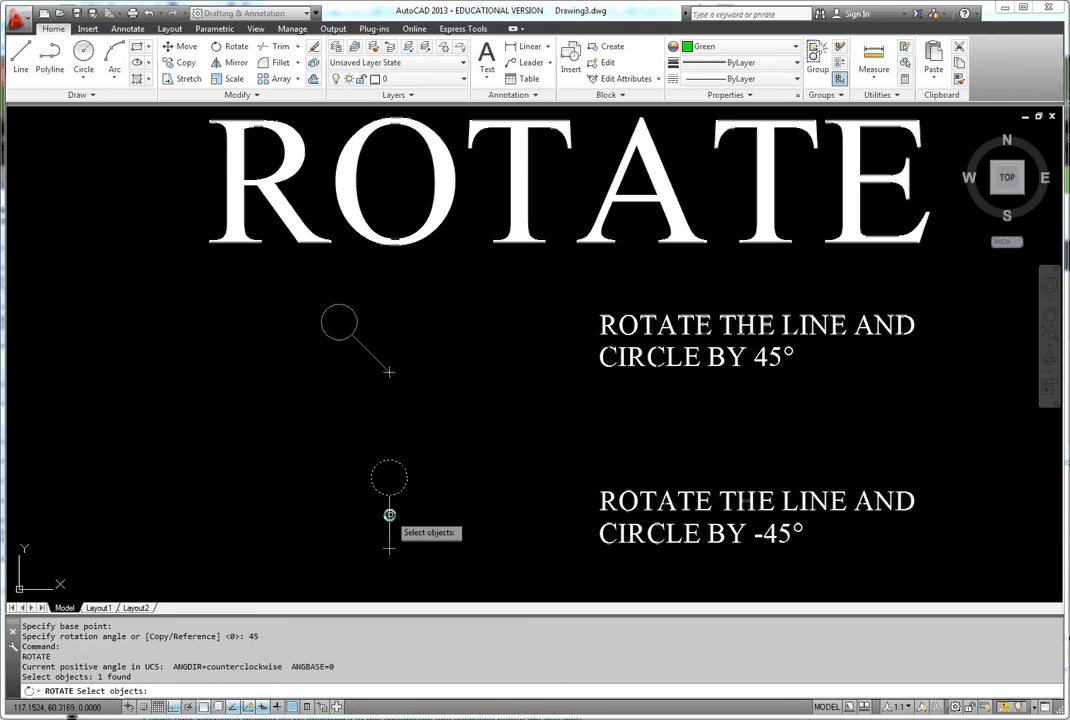
left_click(389, 515)
key("Return")
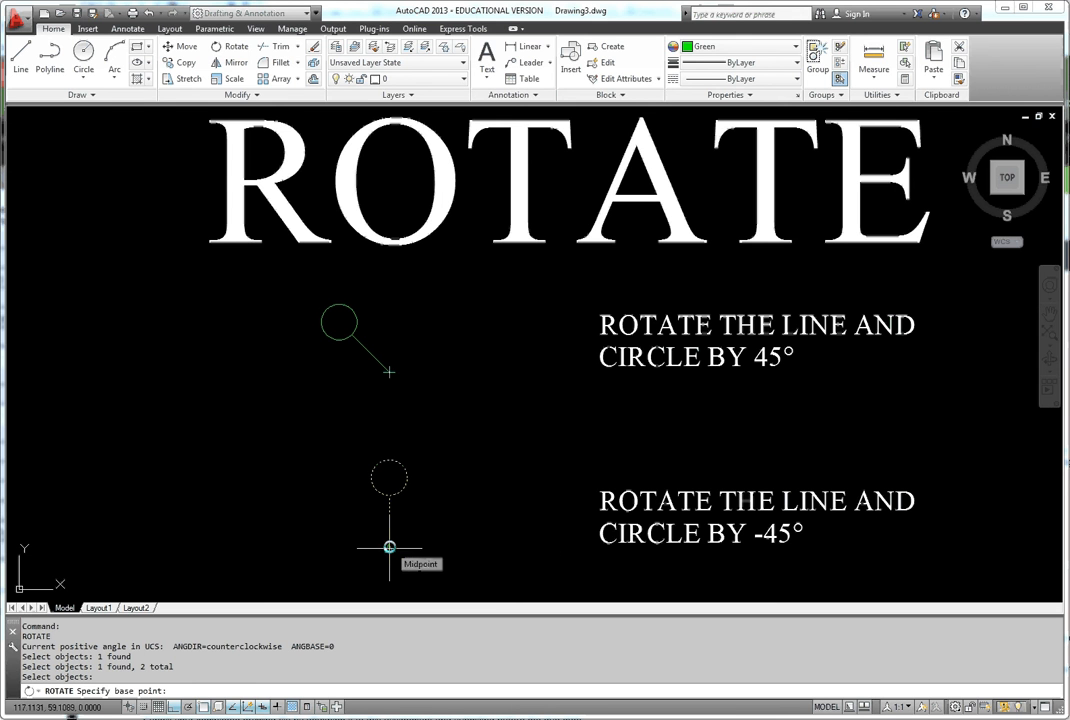
left_click(389, 547)
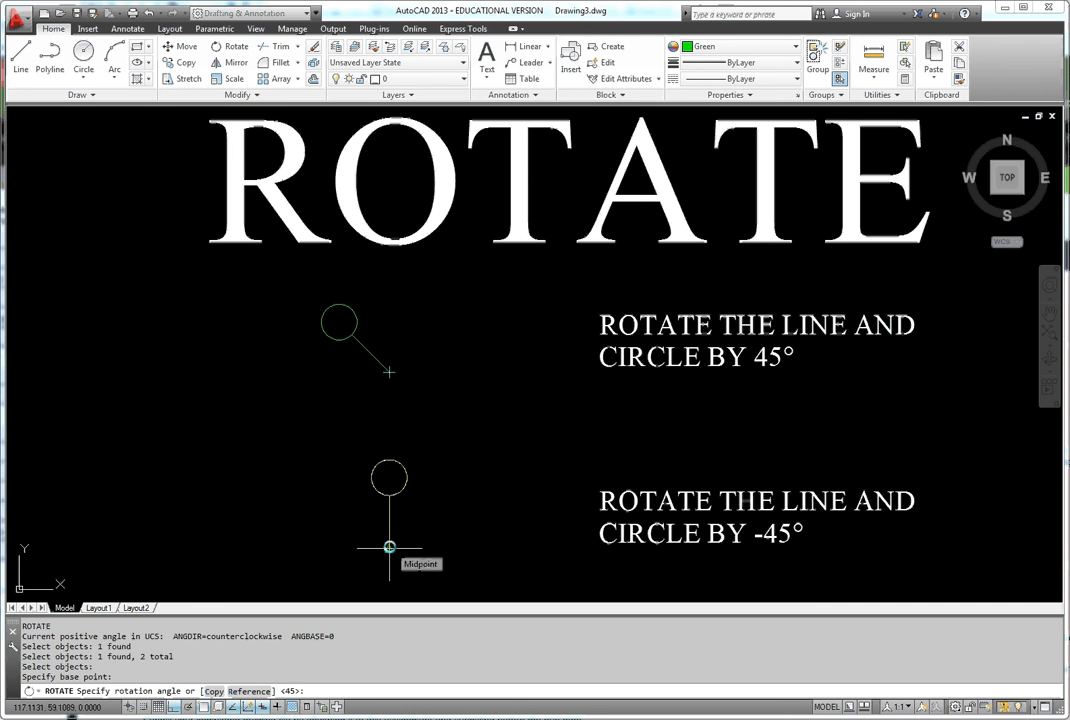
type("-45")
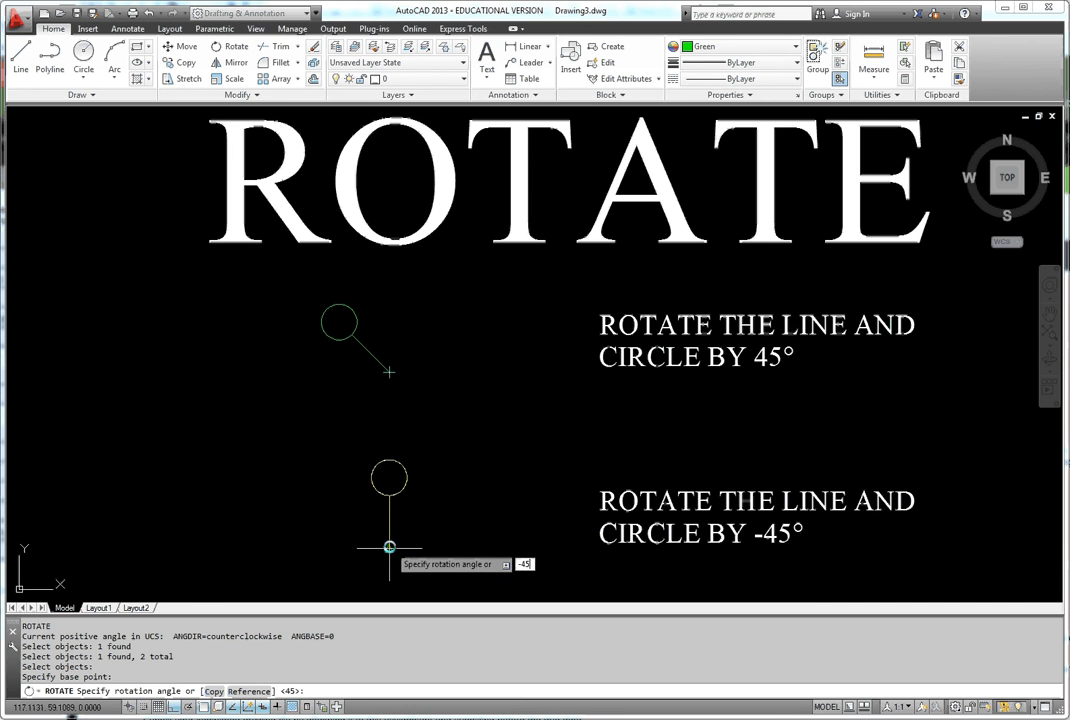
key("Return")
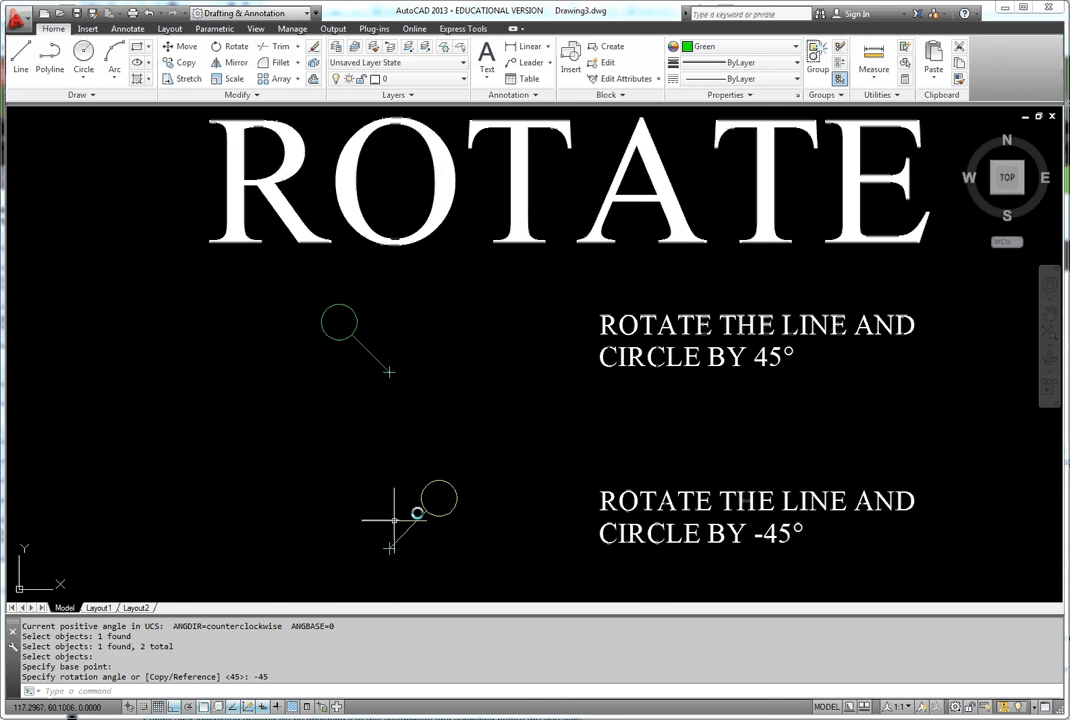
- Start rotating the sloped magenta line of the dimensioned angle, with the vertex where the two lines meet as base point
middle_click_drag(394, 519, 426, 324)
middle_click_drag(493, 331, 464, 271)
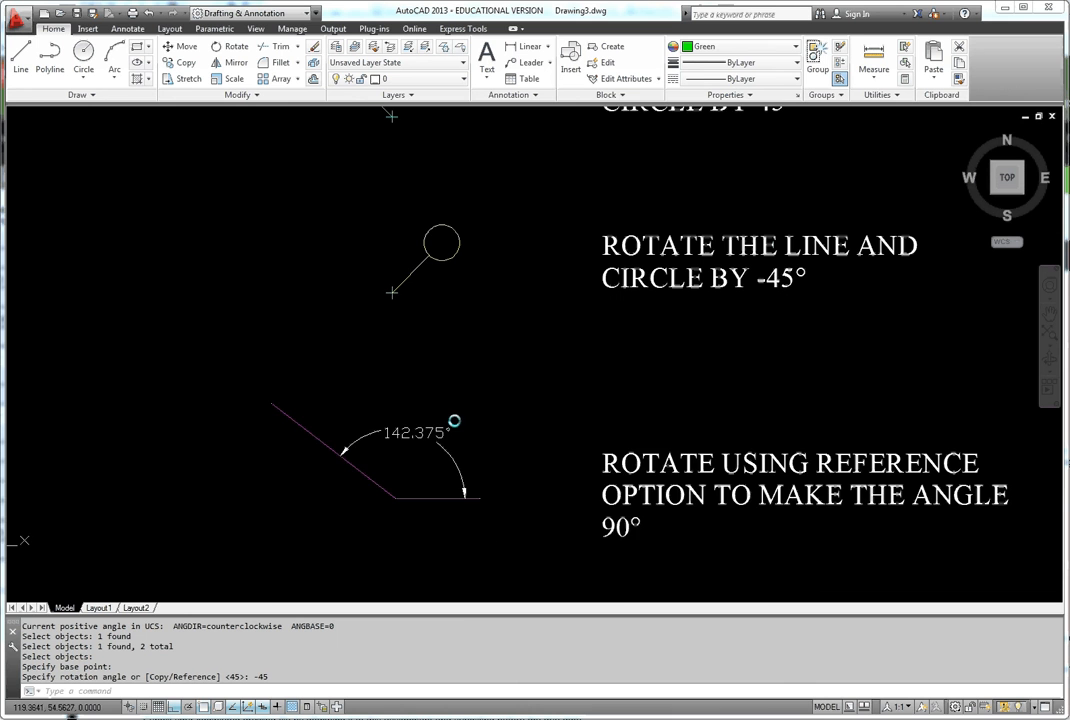
middle_click_drag(454, 421, 426, 414)
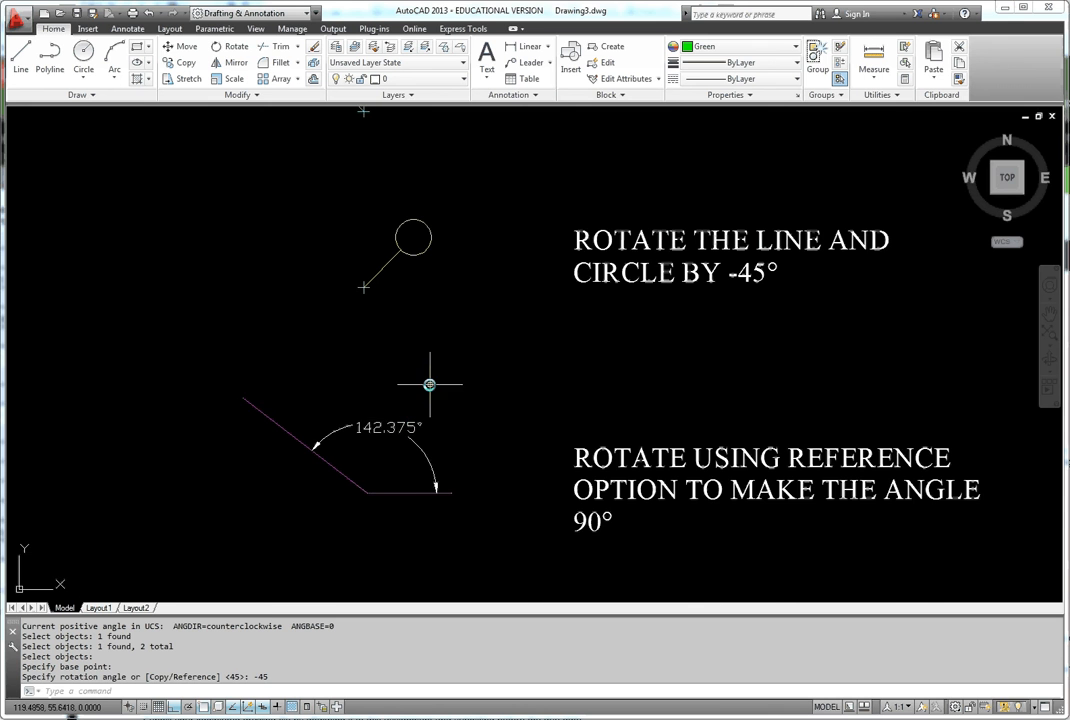
scroll(429, 384, "up", 2)
middle_click_drag(471, 404, 490, 399)
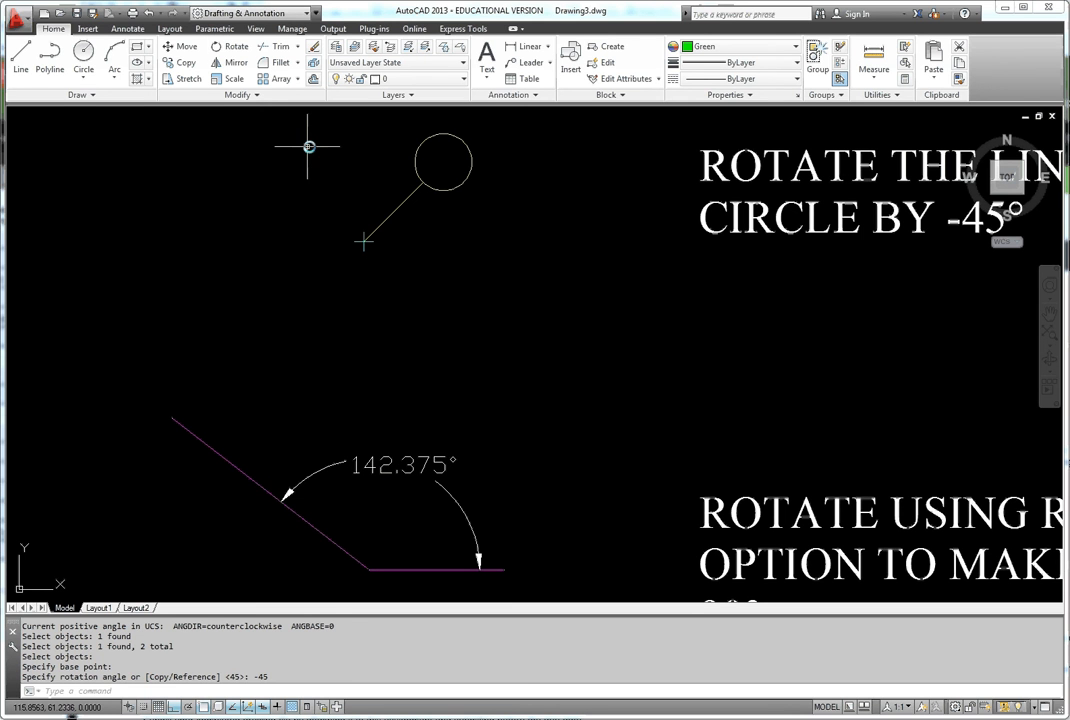
left_click(232, 47)
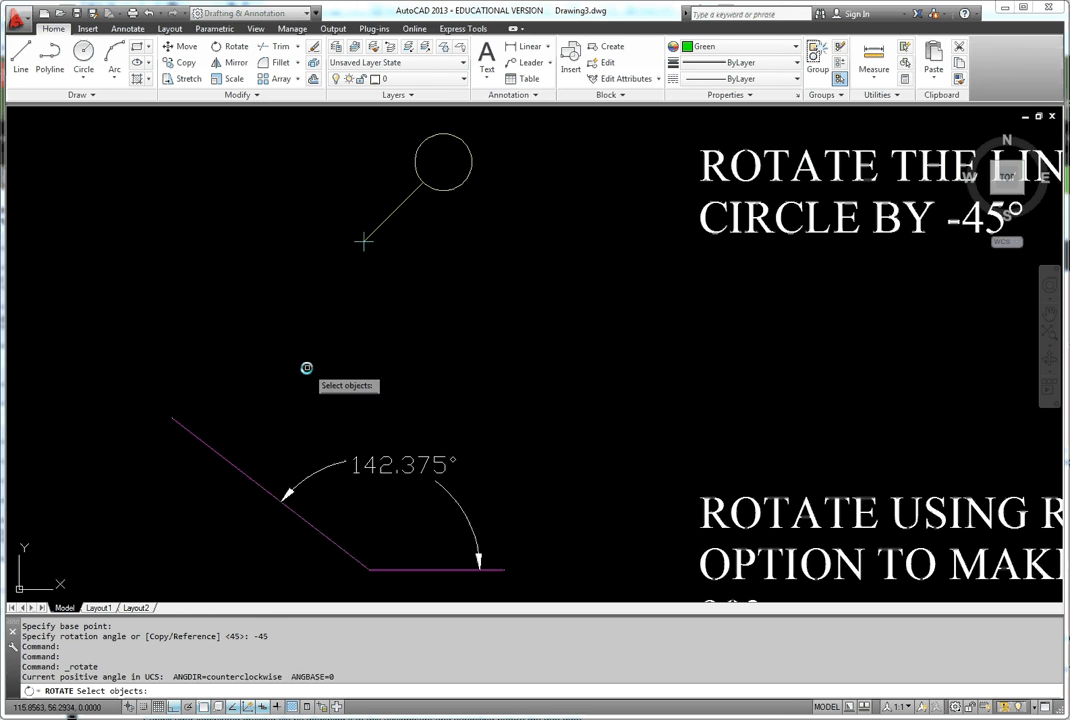
left_click(222, 452)
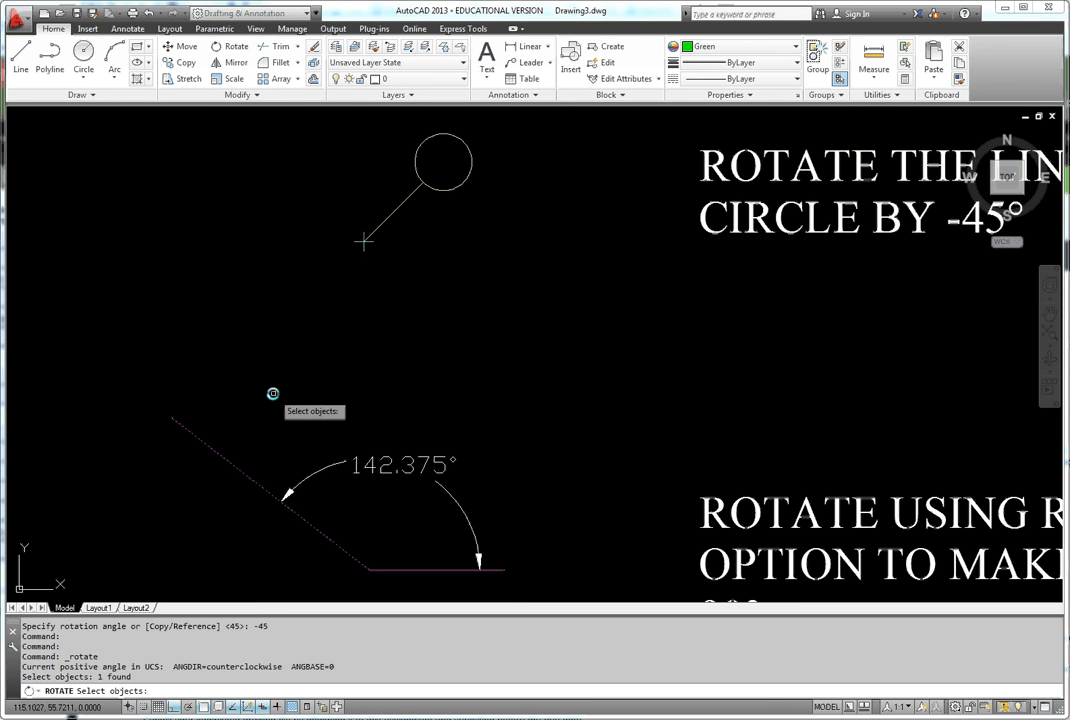
right_click(273, 394)
left_click(278, 400)
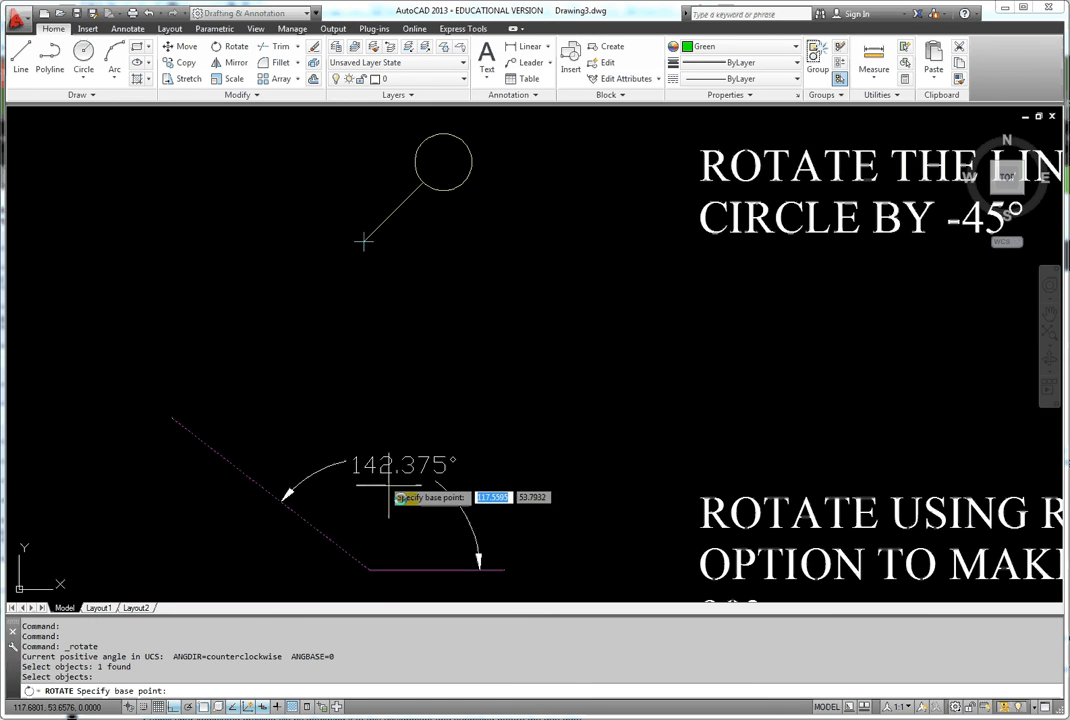
left_click(370, 571)
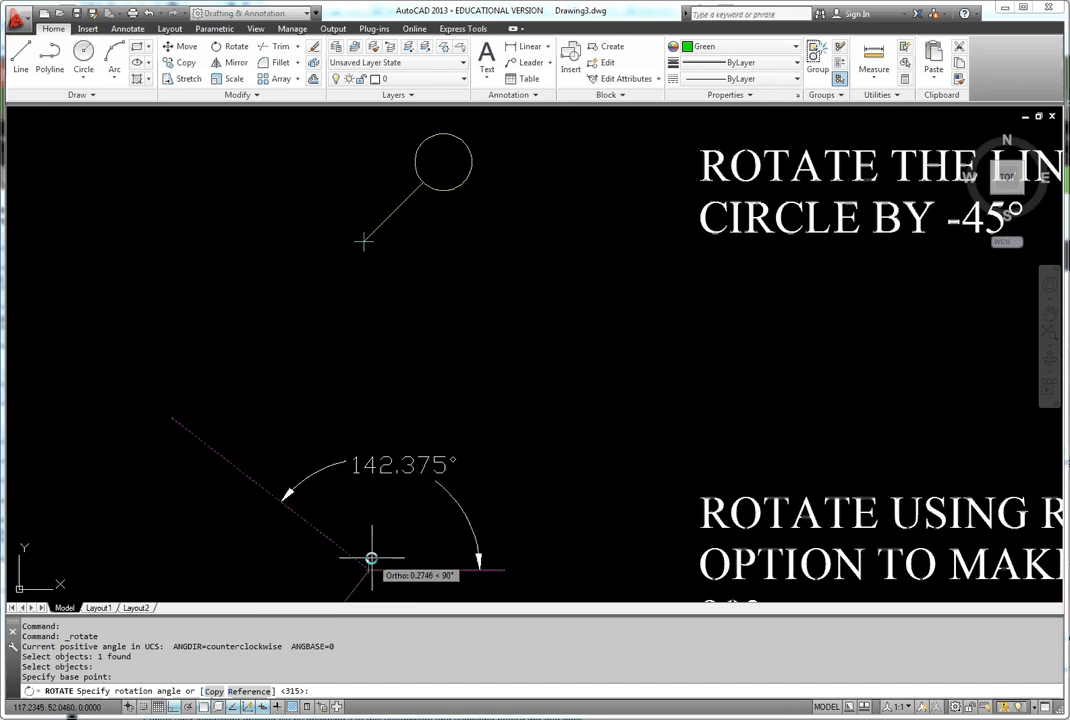
- Use the Reference option, picking the sloped line from vertex to far end as the reference angle, and set the new angle to 90°
left_click(293, 629)
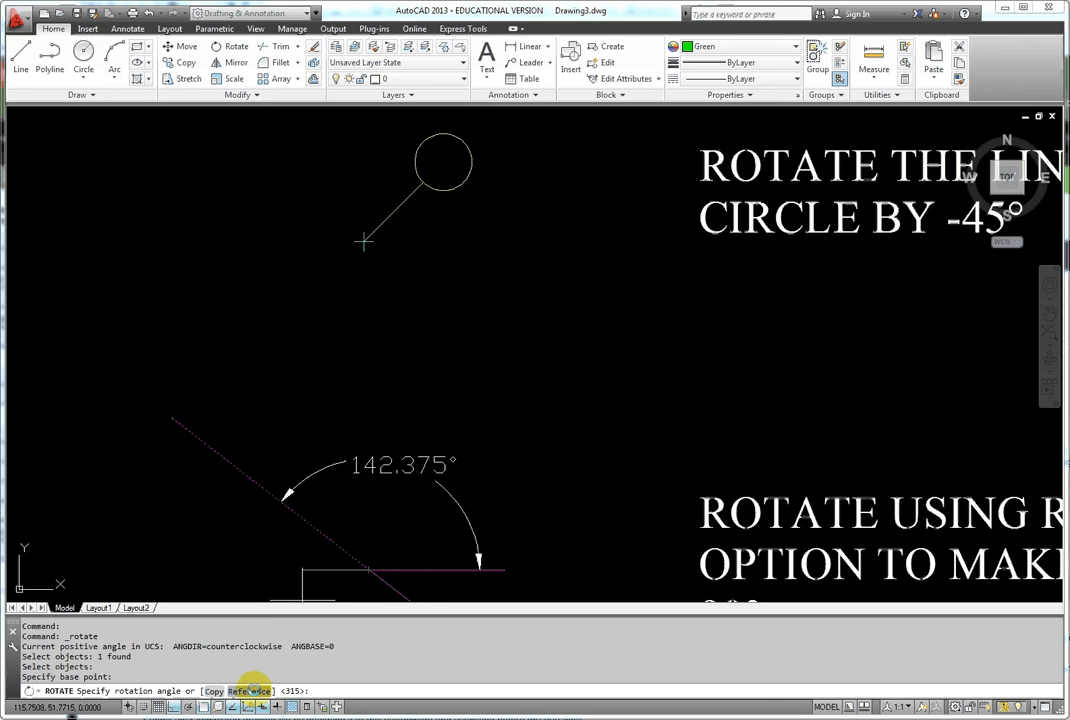
left_click(251, 690)
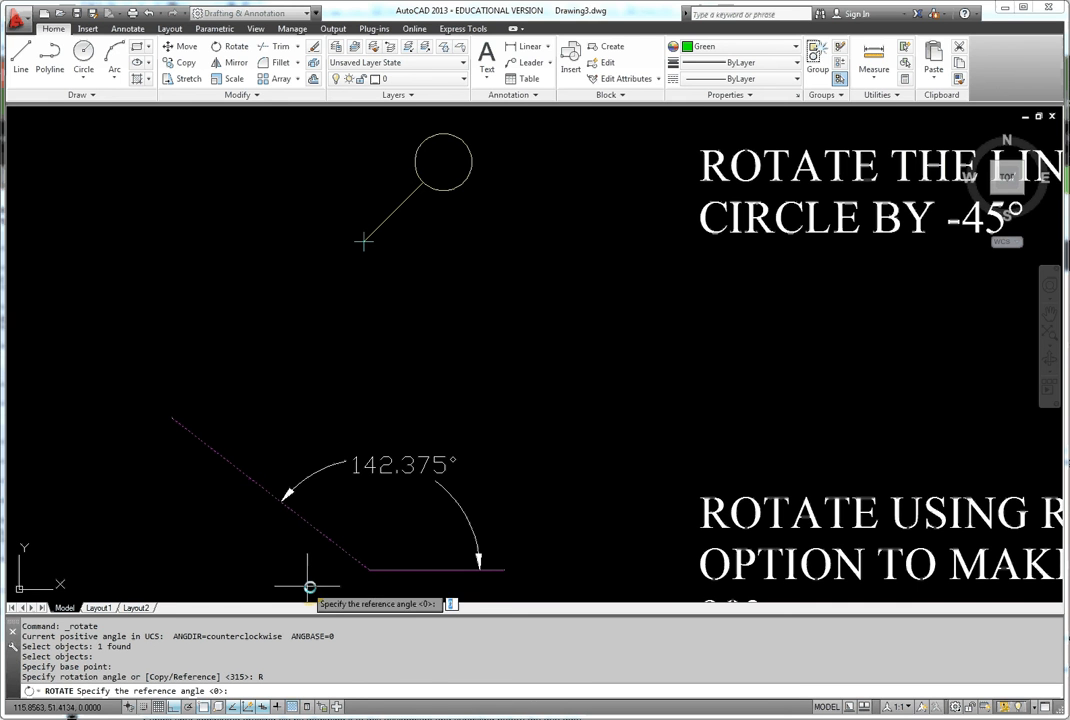
left_click(369, 572)
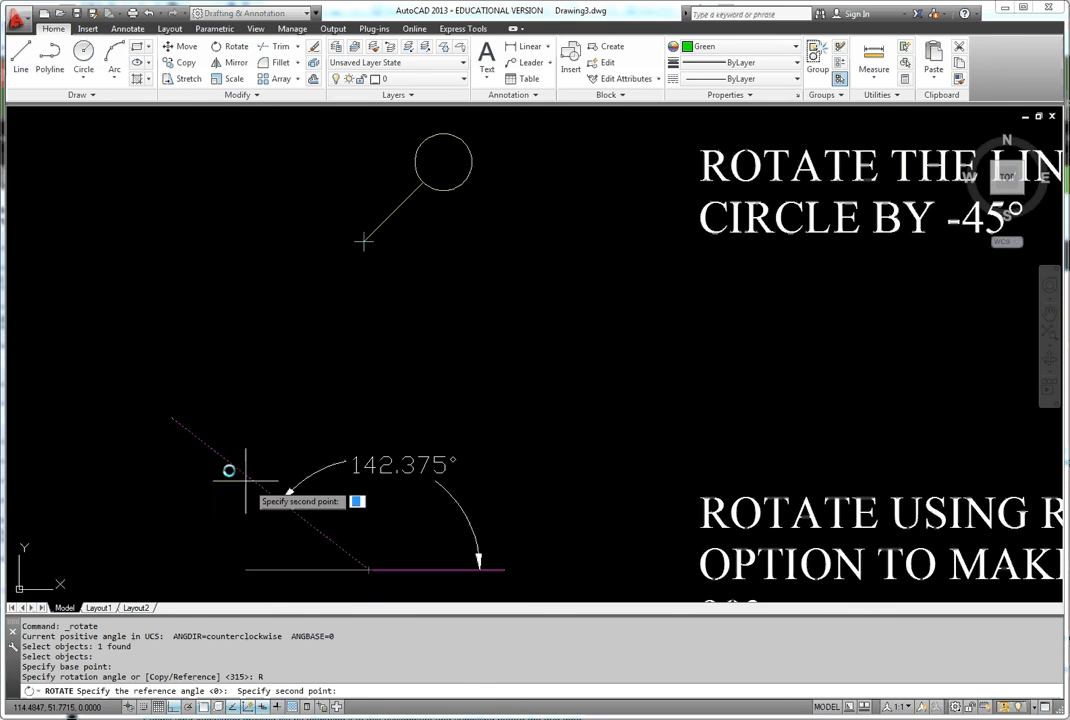
left_click(177, 421)
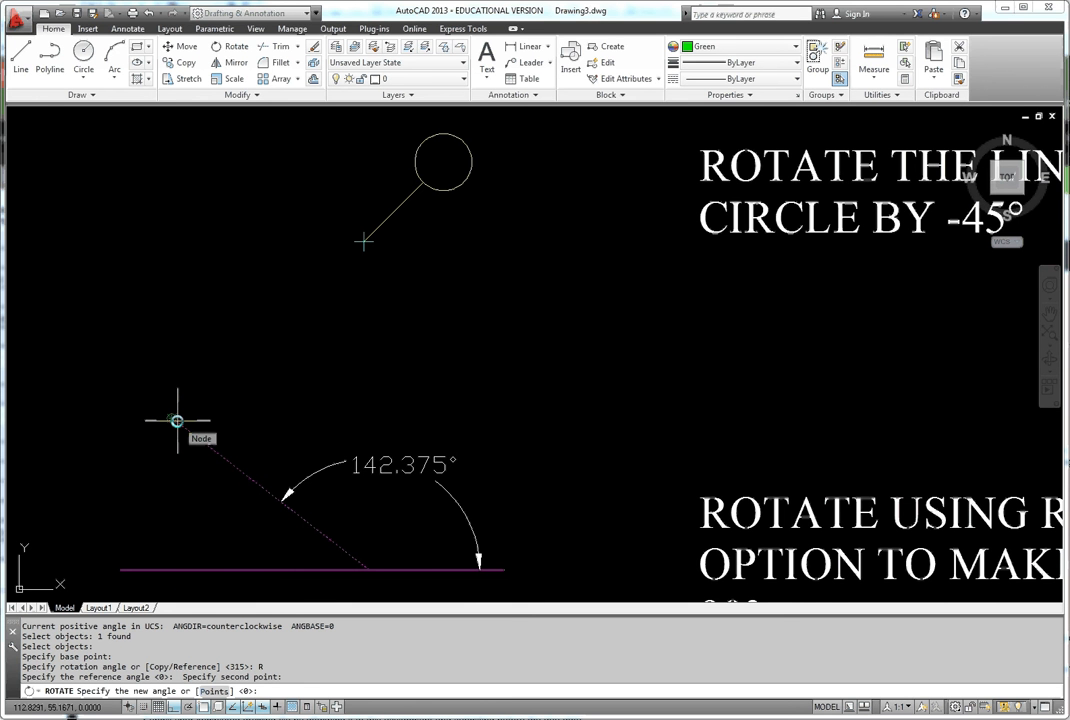
type("9")
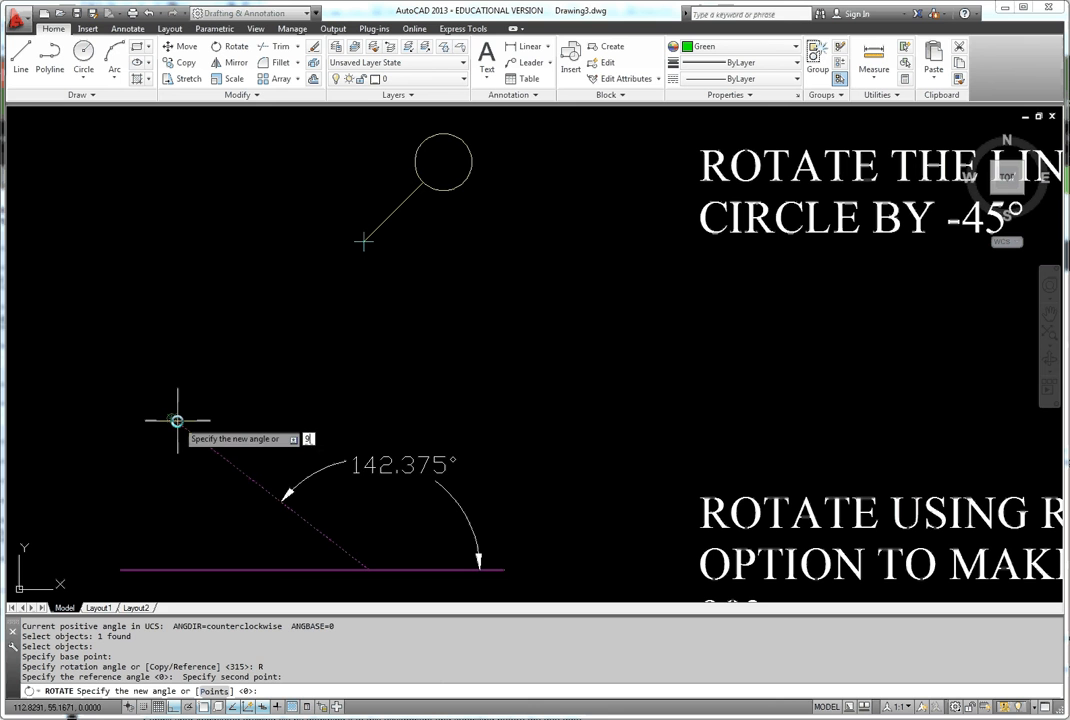
type("0")
key("Return")
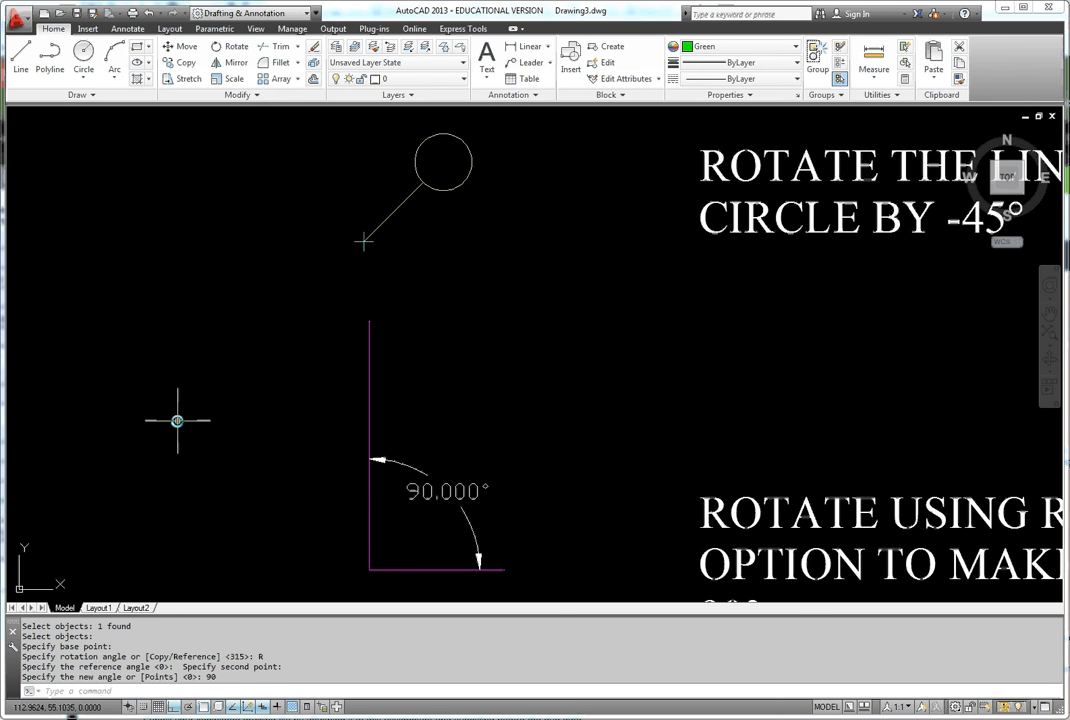
- Start rotating the tilted rectangle below the green line, using its upper-left corner on the line as base point
middle_click_drag(318, 503, 324, 334)
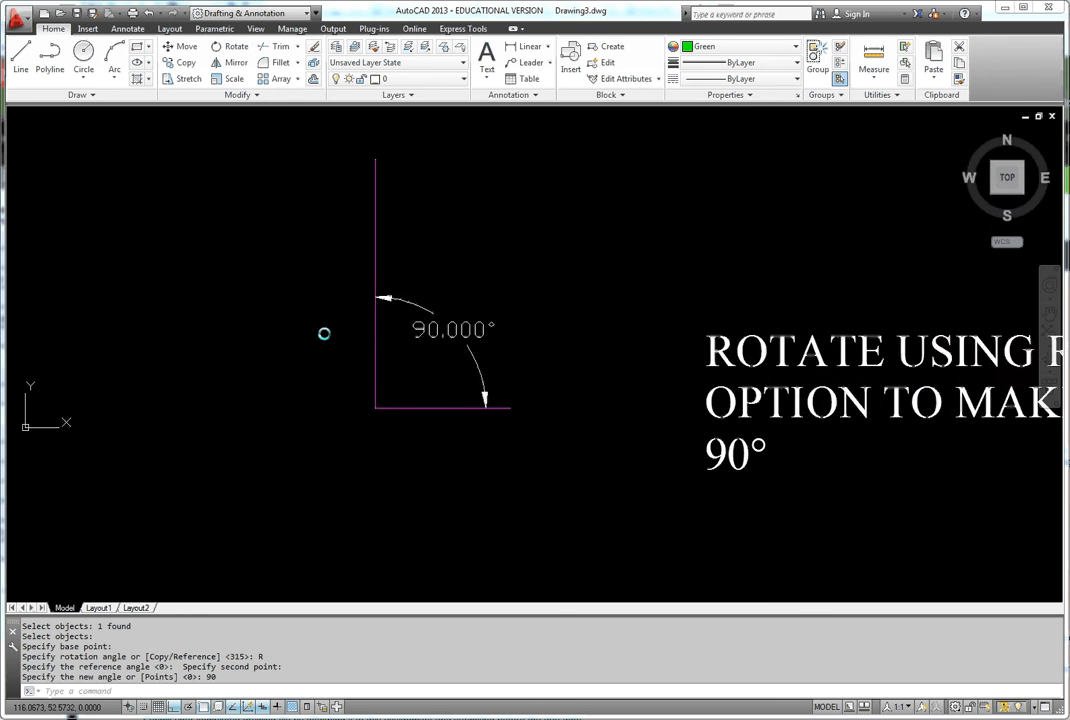
middle_click_drag(363, 540, 368, 362)
middle_click_drag(402, 495, 437, 259)
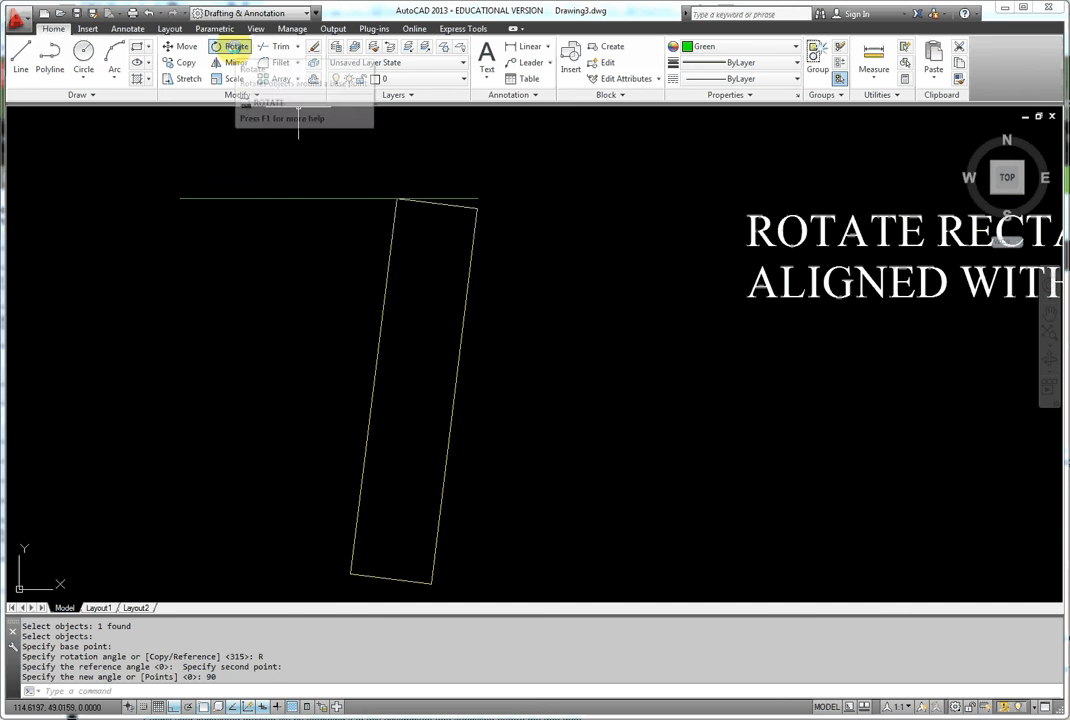
left_click(231, 47)
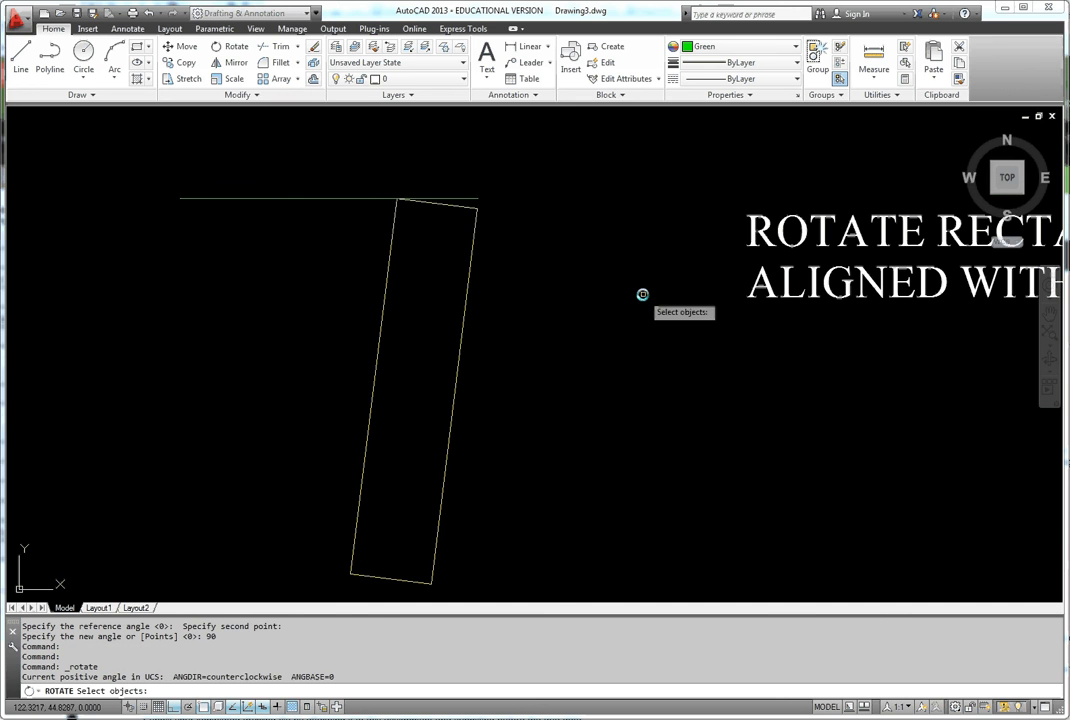
left_click(466, 303)
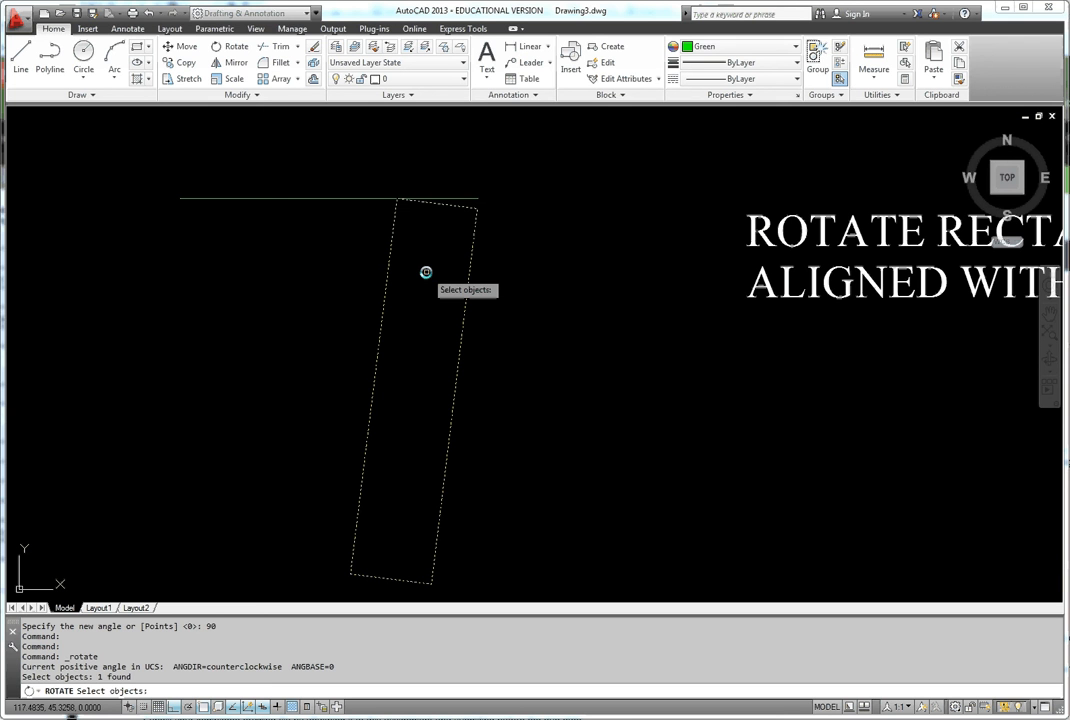
key("Return")
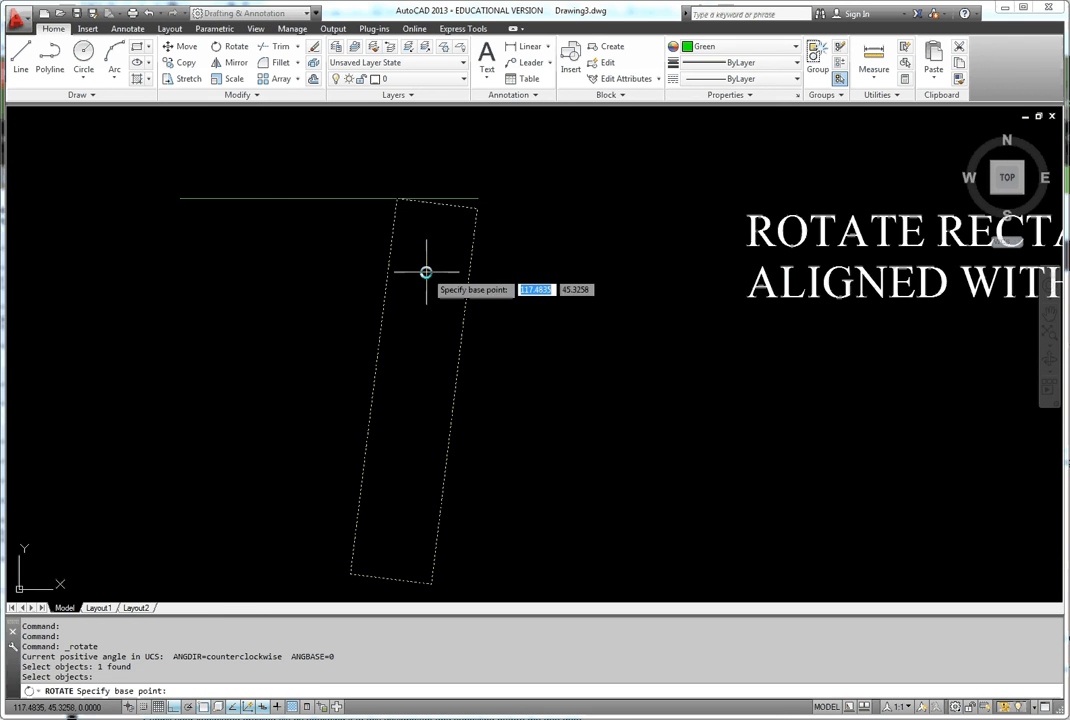
left_click(397, 200)
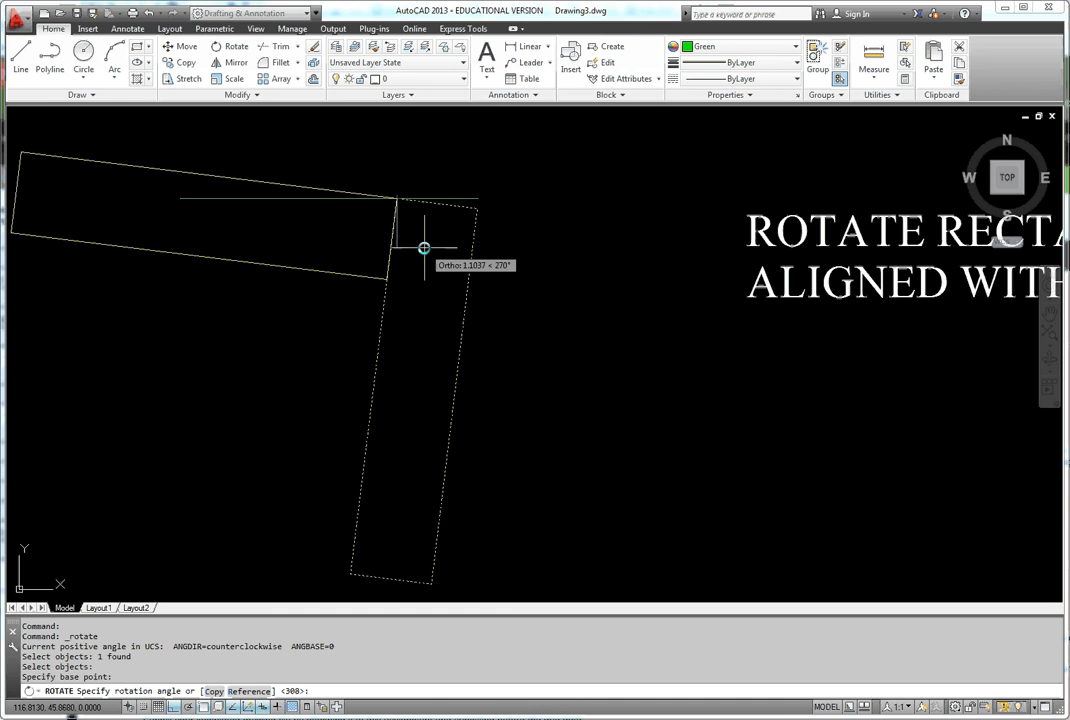
- Use the Reference option with the rectangle's short upper edge as the reference angle, and align that edge to the green line's right endpoint
scroll(474, 226, "up", 3)
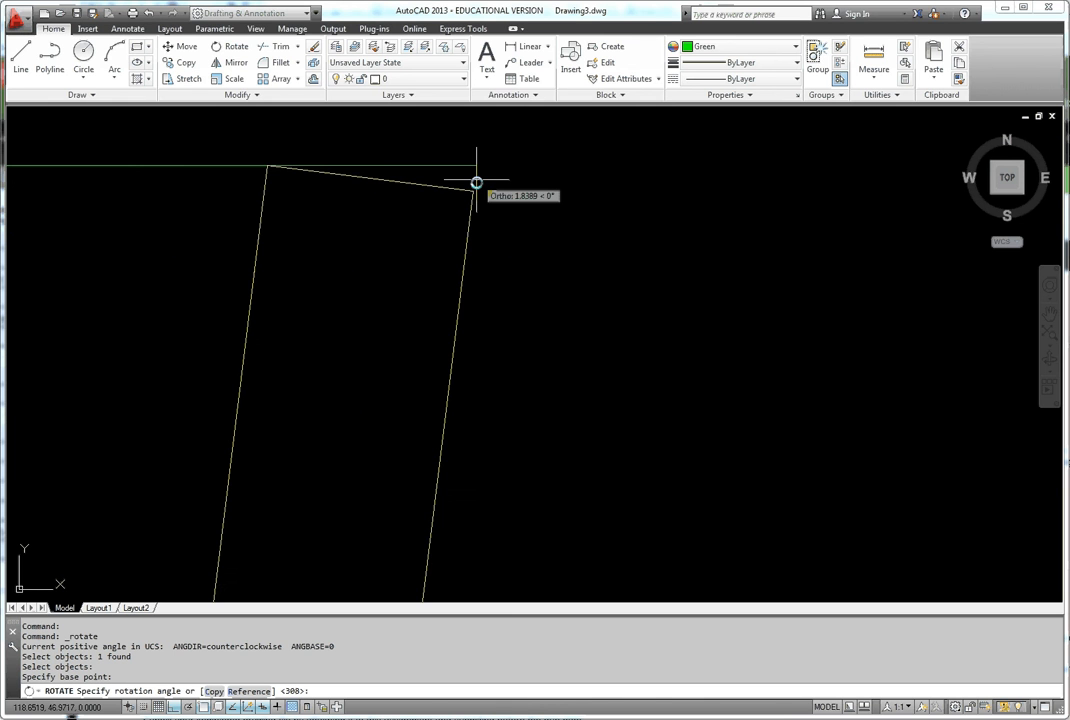
scroll(514, 261, "up", 2)
scroll(514, 261, "down", 4)
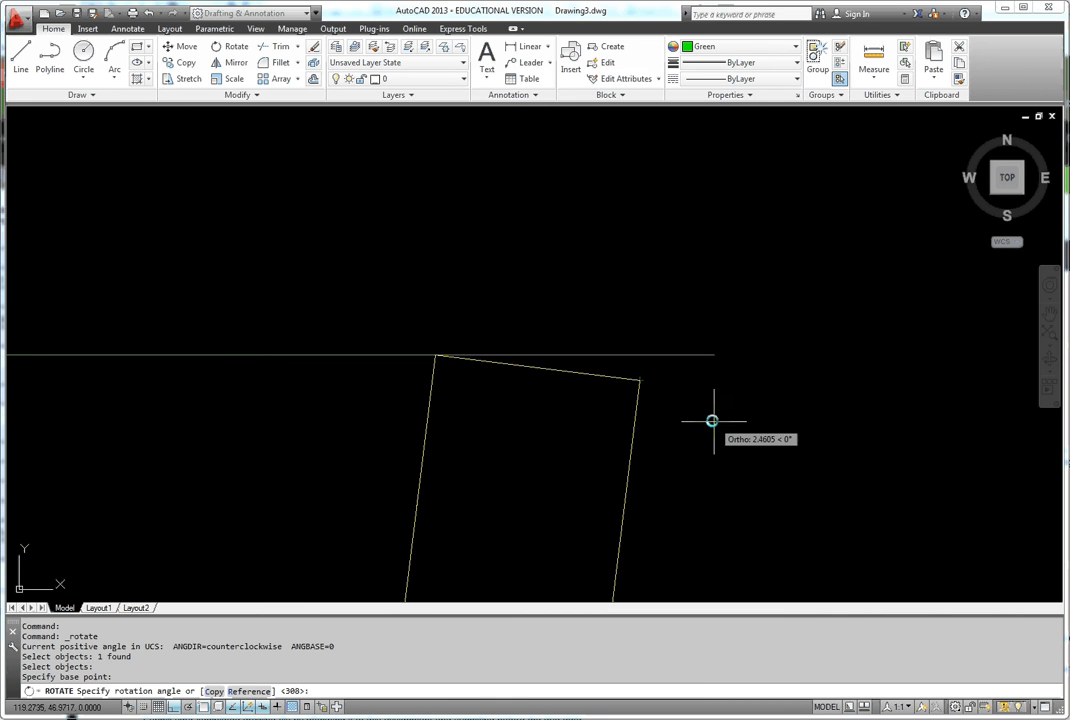
left_click(250, 691)
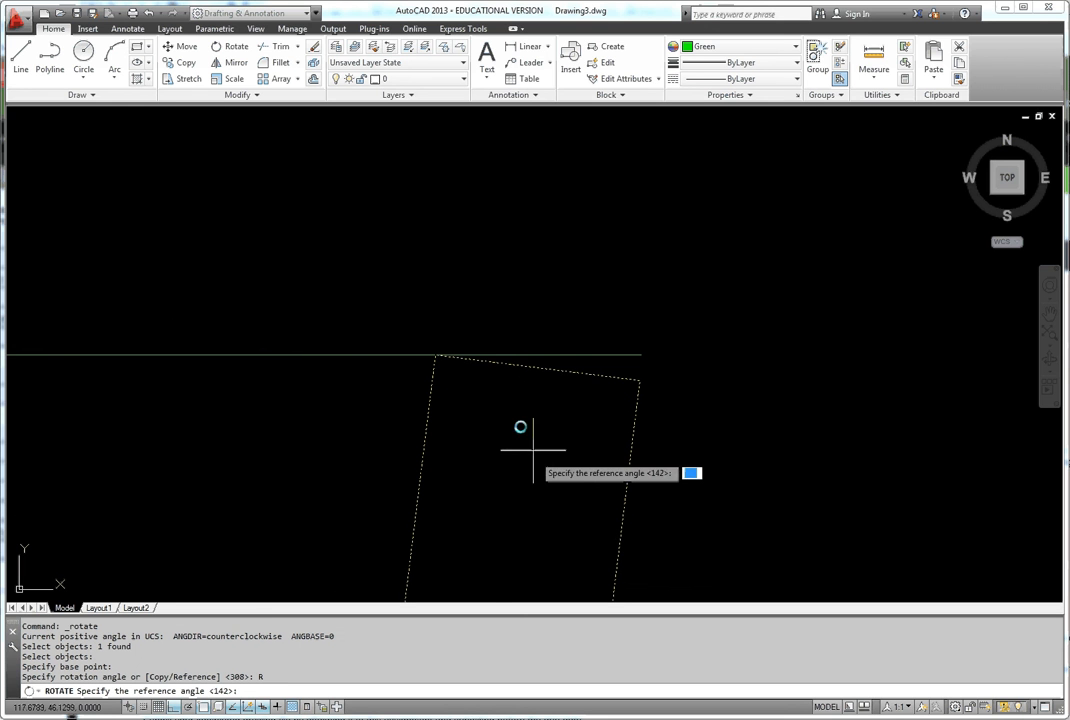
left_click(438, 356)
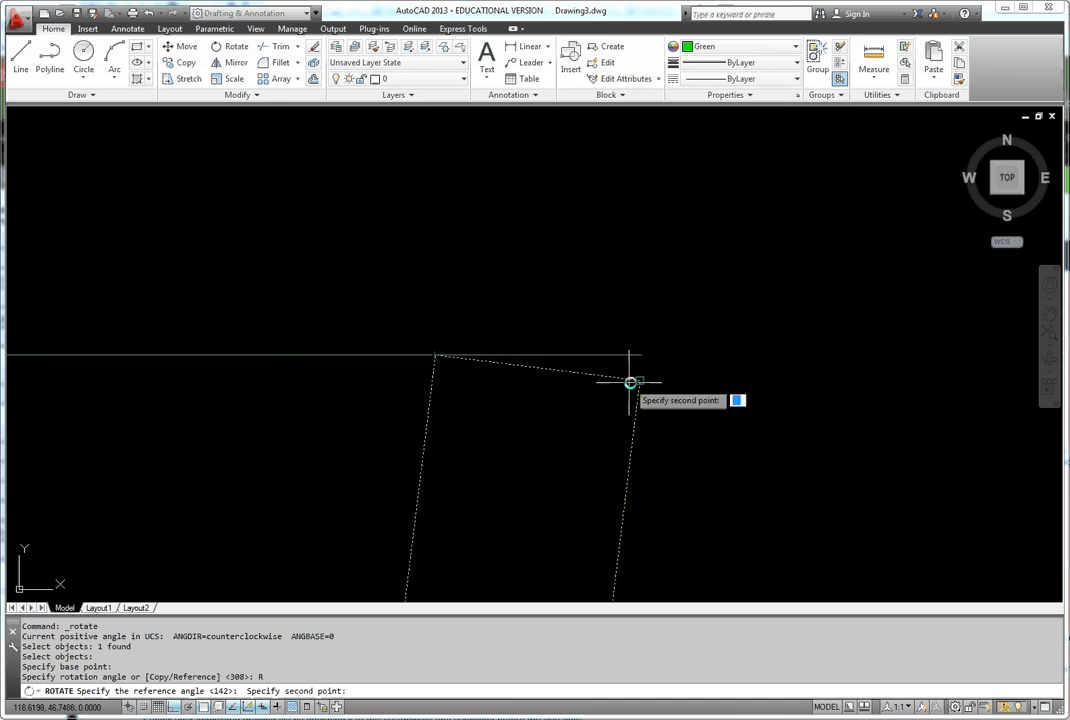
left_click(641, 382)
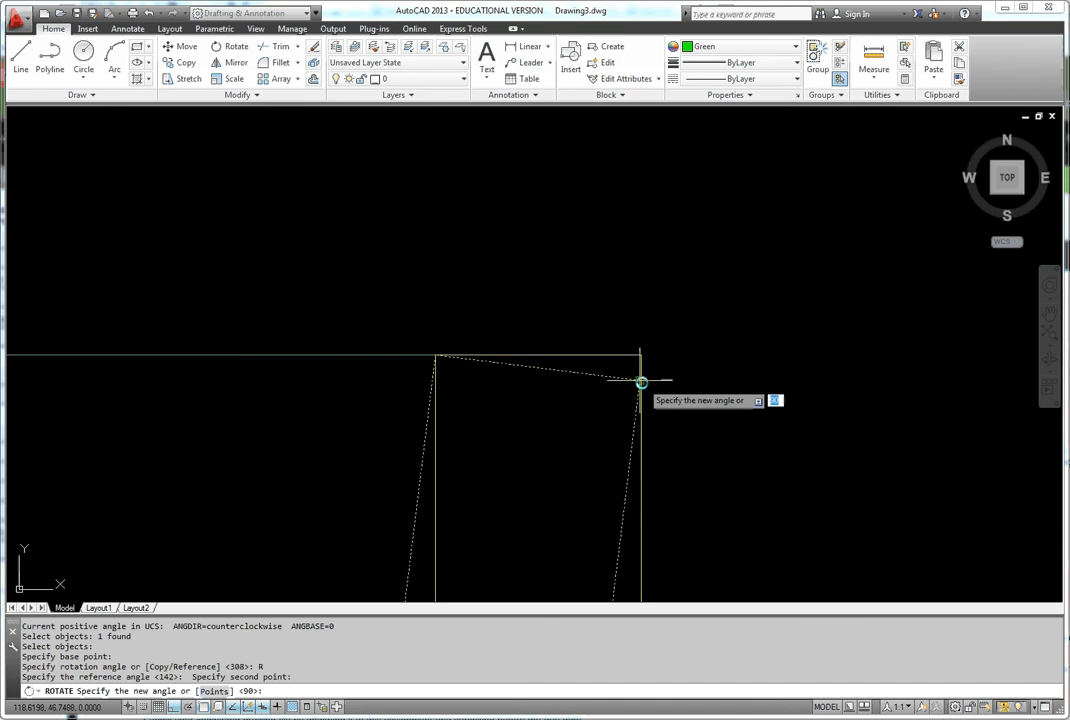
left_click(641, 353)
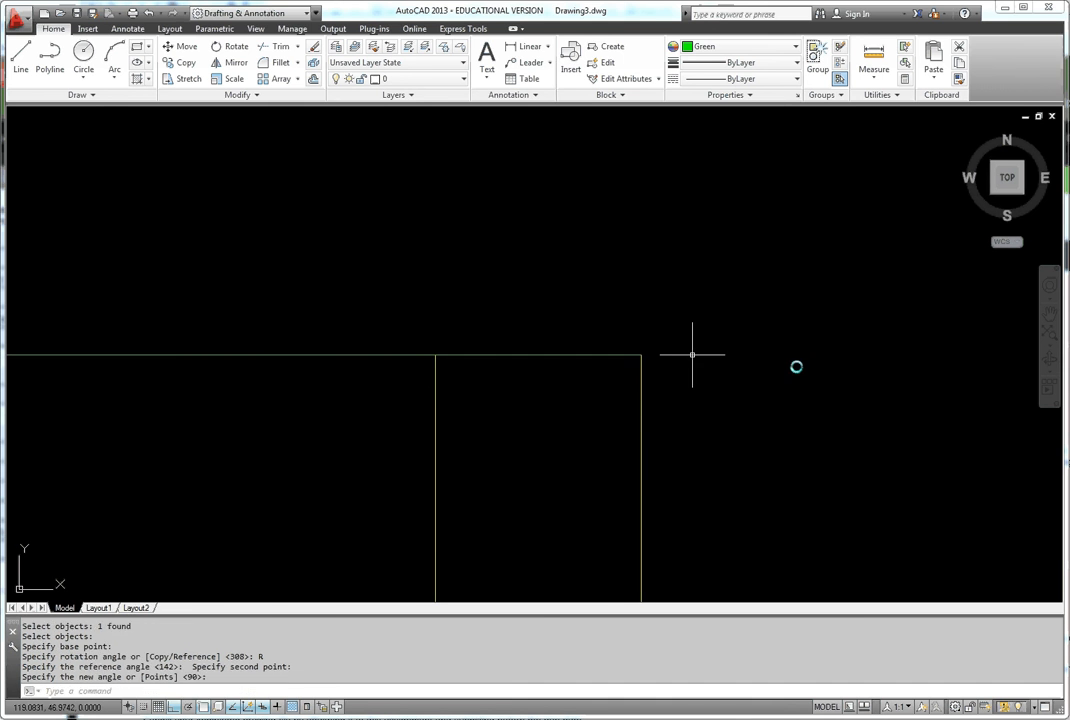
- Review the Rotate exercises against their notes, from the aligned rectangle up to the ROTATE heading
scroll(800, 430, "down", 2)
scroll(800, 430, "down", 6)
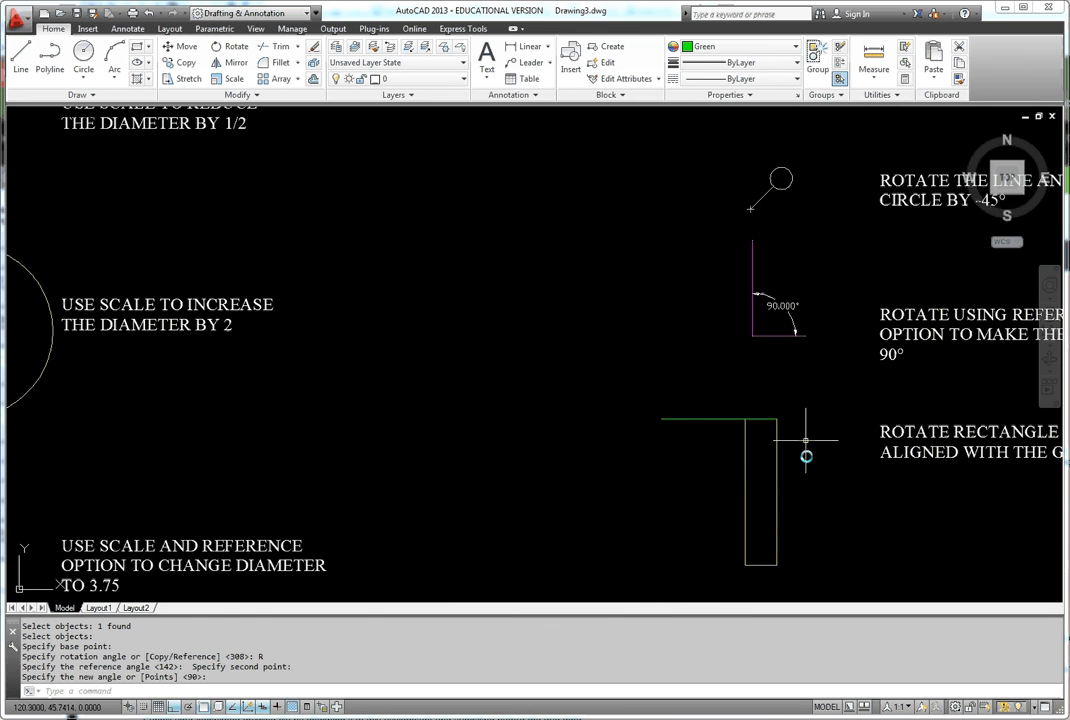
middle_click_drag(806, 440, 727, 400)
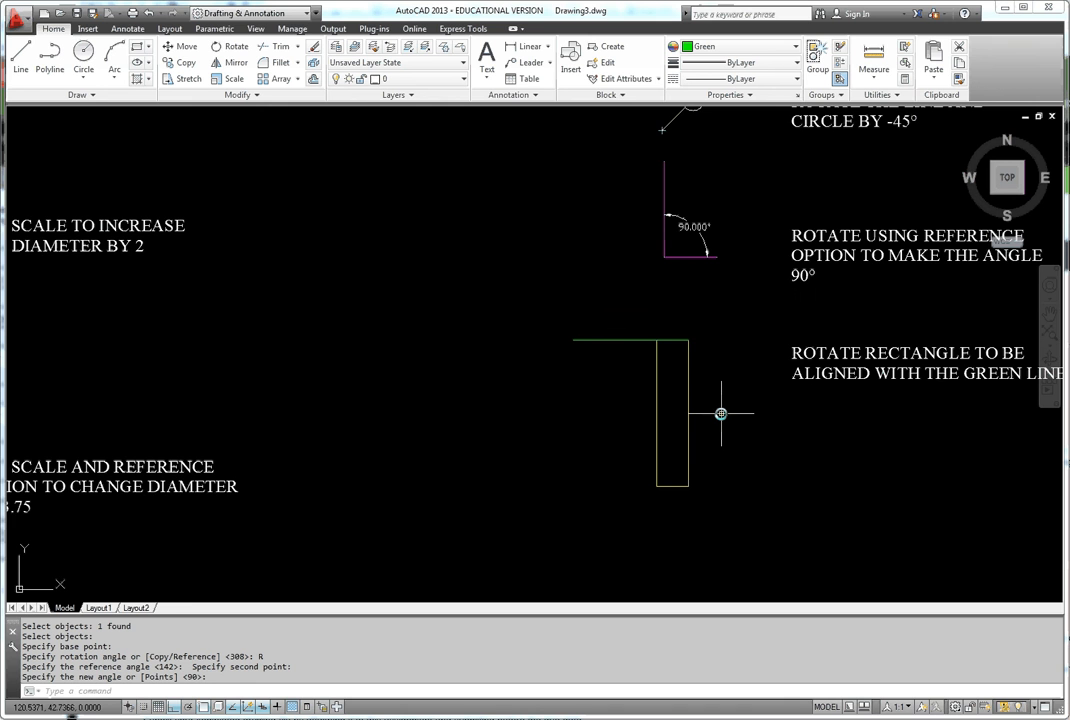
middle_click_drag(701, 396, 672, 489)
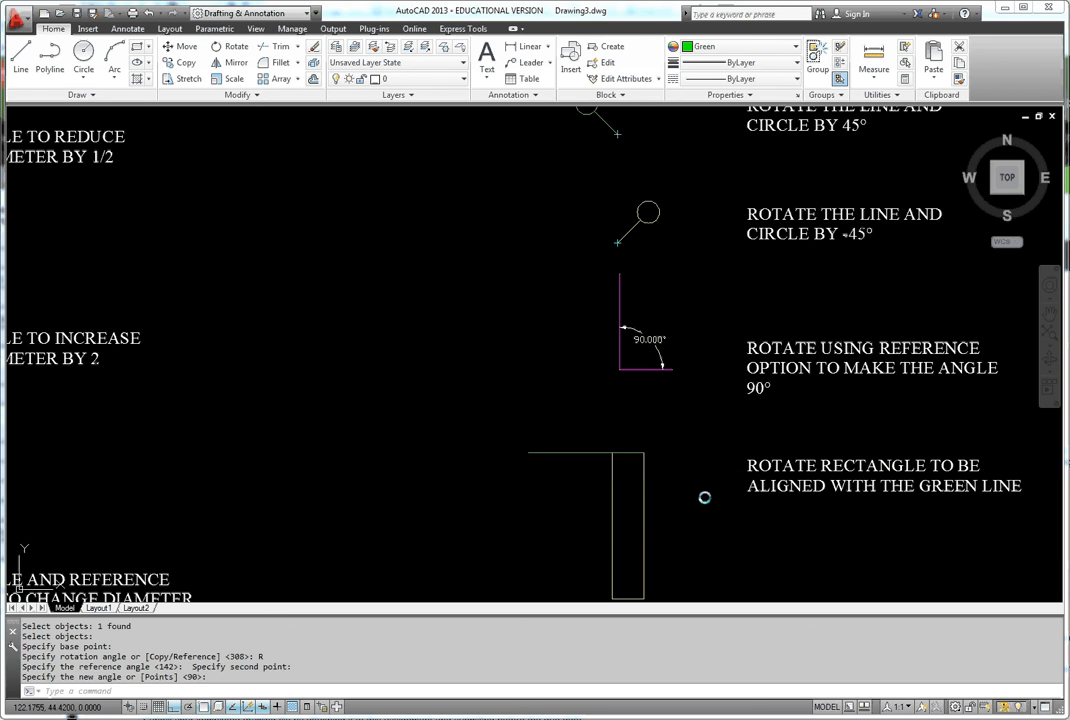
mouse_move(704, 497)
middle_mouse_down()
mouse_move(516, 532)
mouse_move(512, 568)
middle_mouse_up()
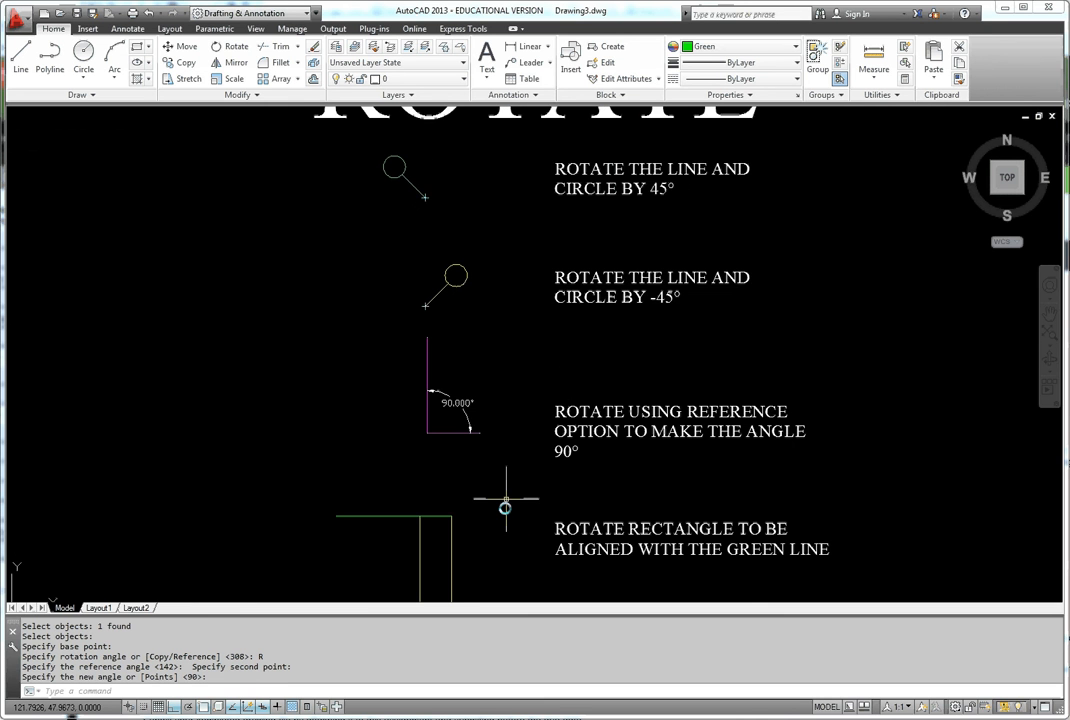
middle_click_drag(505, 497, 508, 533)
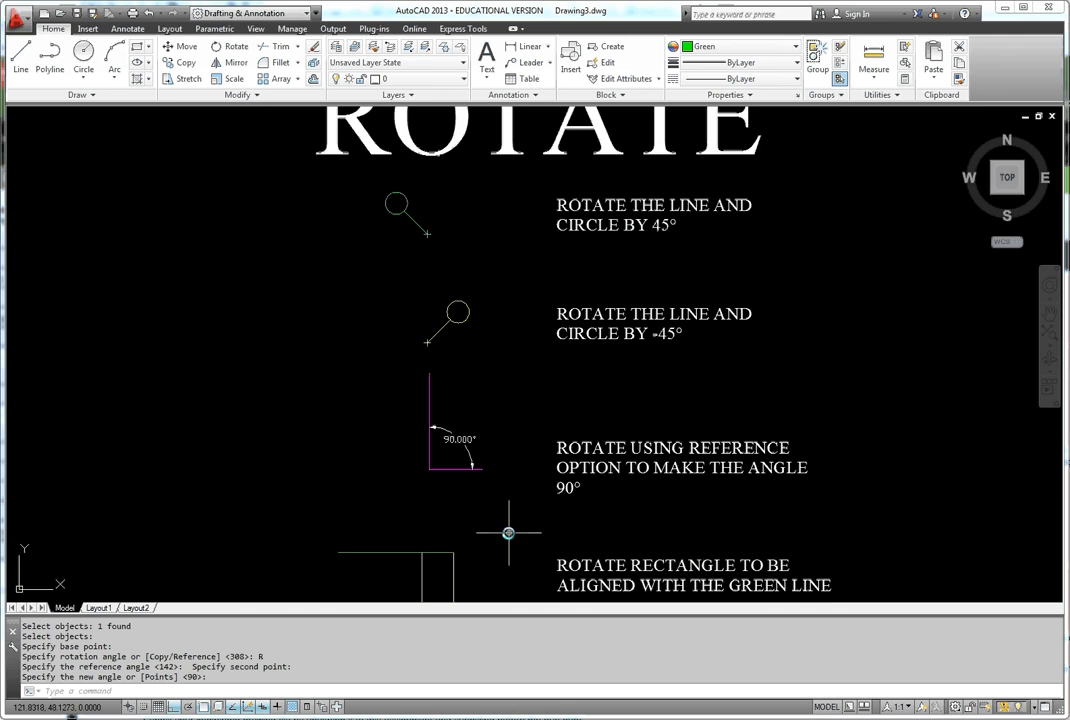
middle_click_drag(508, 533, 536, 568)
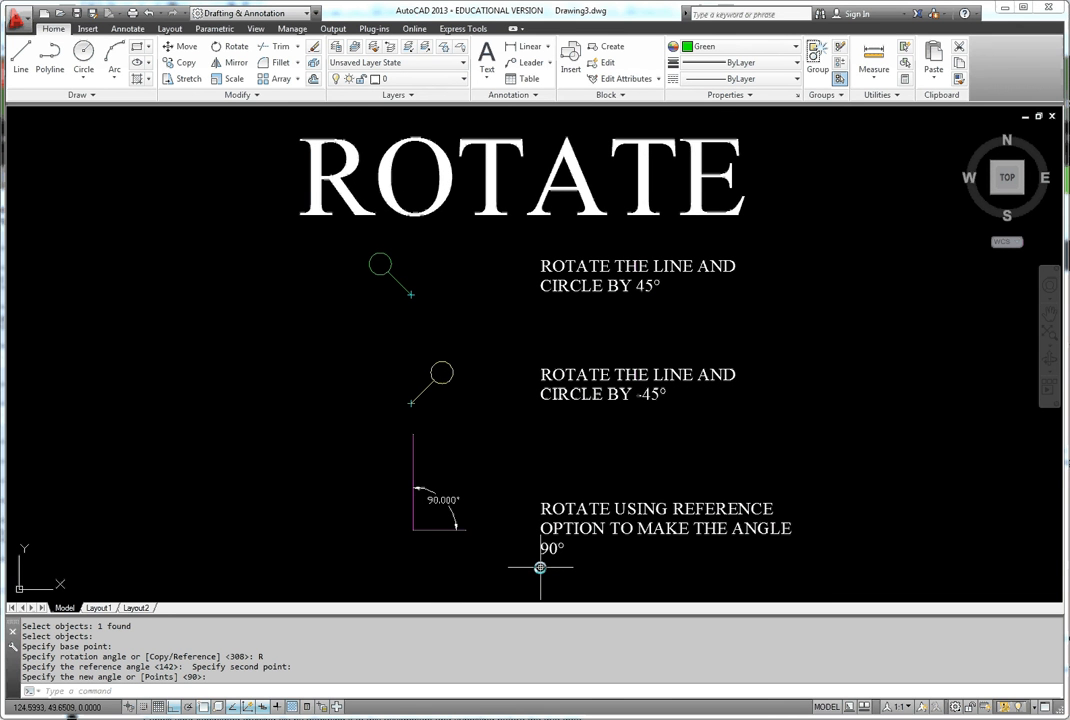